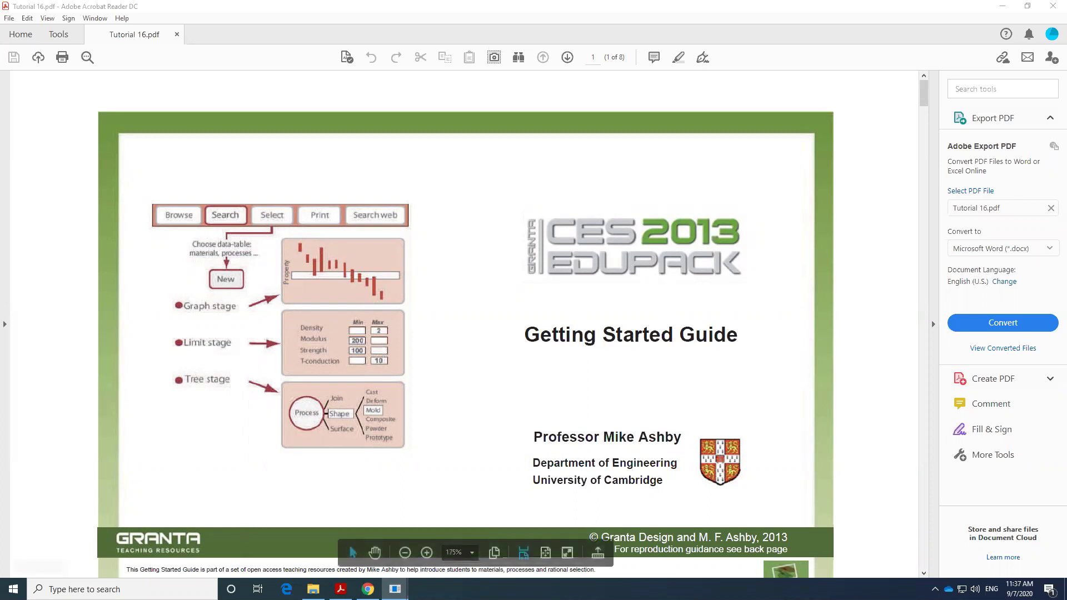
# Step: Start a Windows search for 'ces' over the open Getting Started Guide
pyautogui.press('super+s')
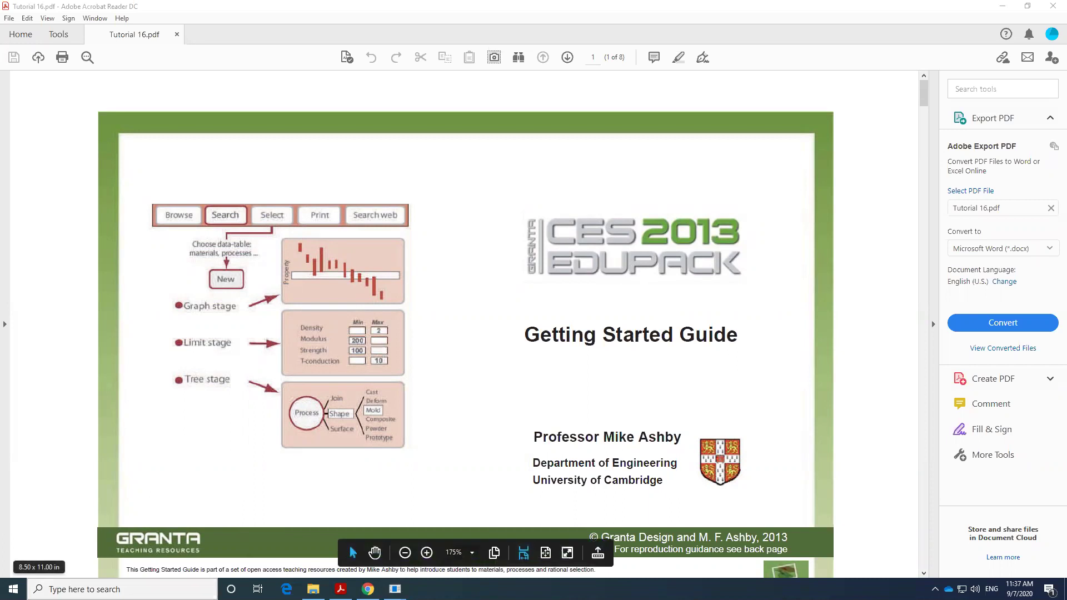
pyautogui.write('ces')
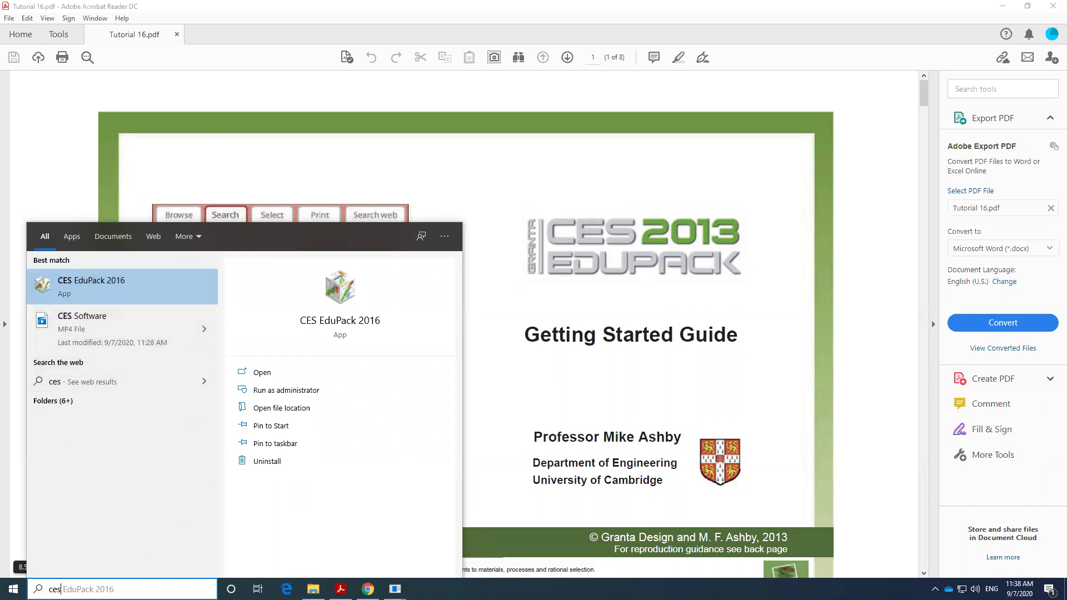
# Step: Search Windows for 'gran' and launch GRANTA EduPack 2020 from Best match
pyautogui.press('Tab')
pyautogui.write('gran')
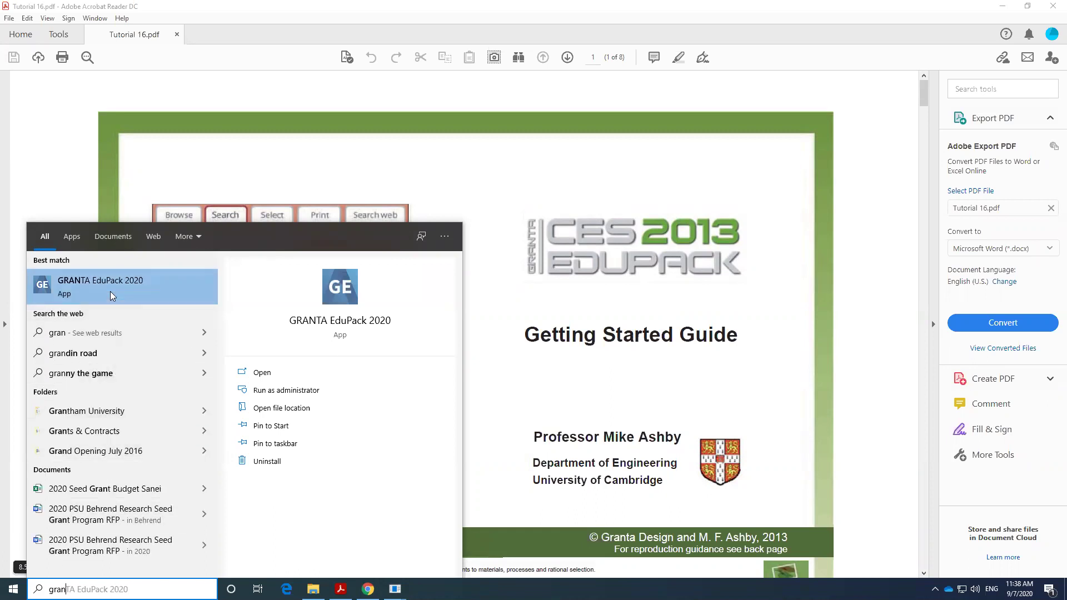
pyautogui.click(111, 291)
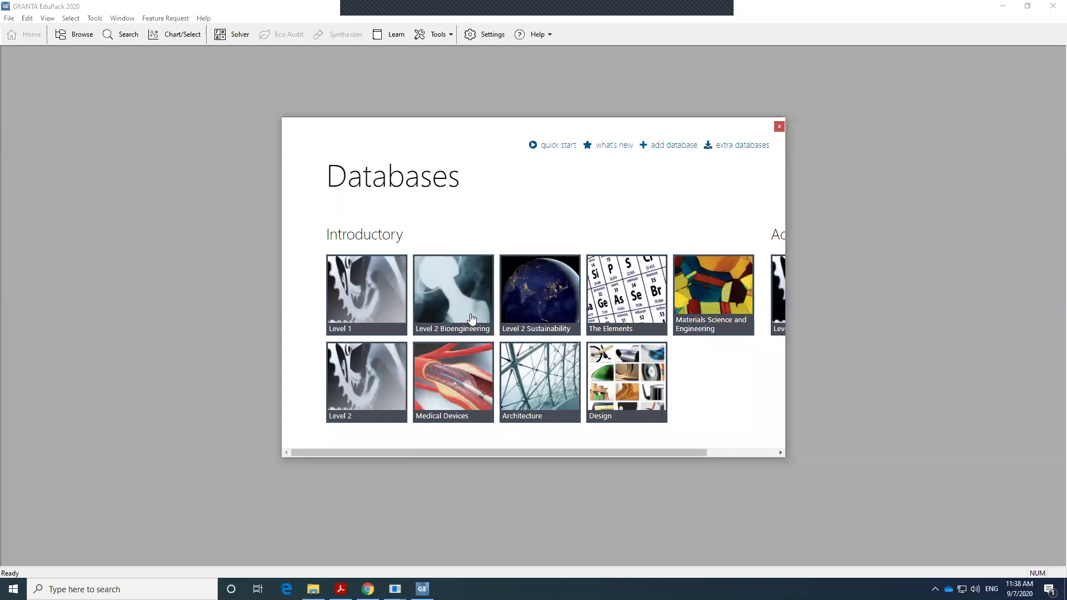
# Step: Choose the Level 3 database and browse its MaterialUniverse records
pyautogui.moveTo(613, 451); pyautogui.dragTo(713, 450)
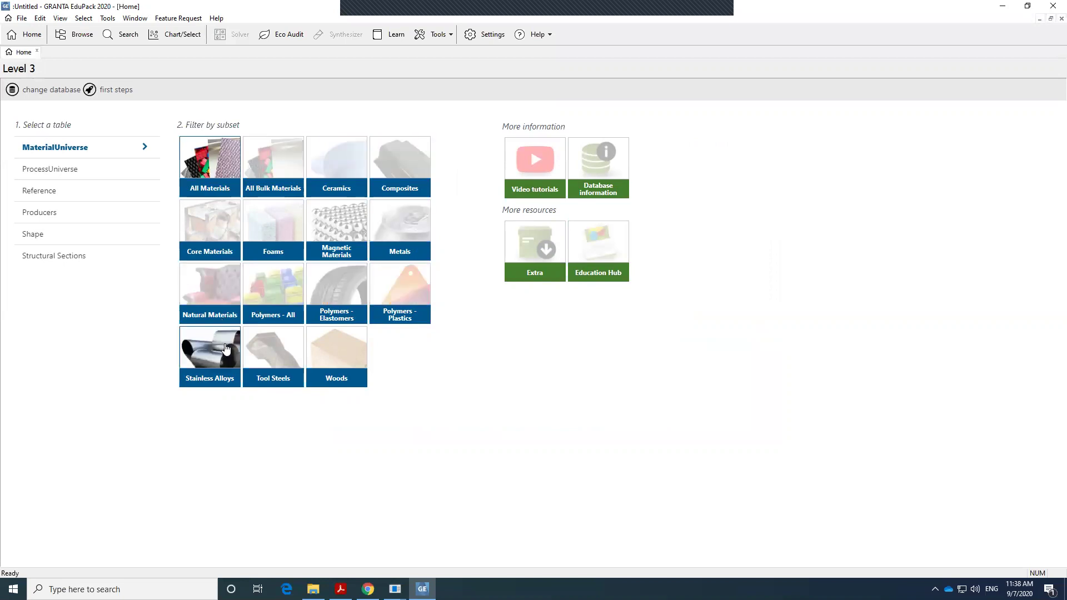
pyautogui.click(215, 169)
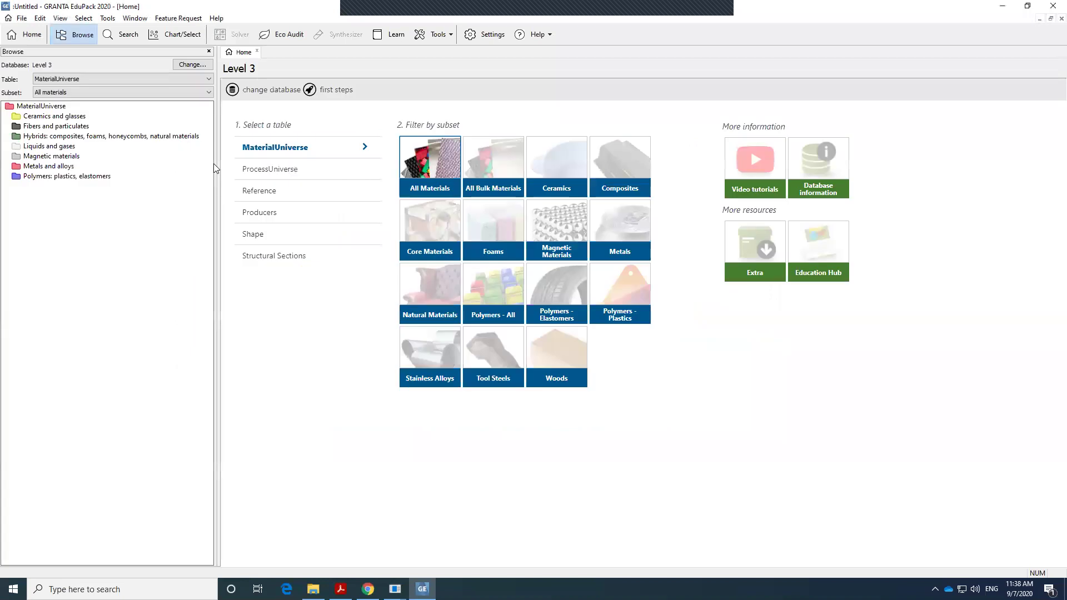
# Step: Expand Hybrids > Composites > Polymer matrix > Epoxy > Carbon fiber > Unidirectional prepreg and open the UD lay-up datasheet
pyautogui.click(209, 80)
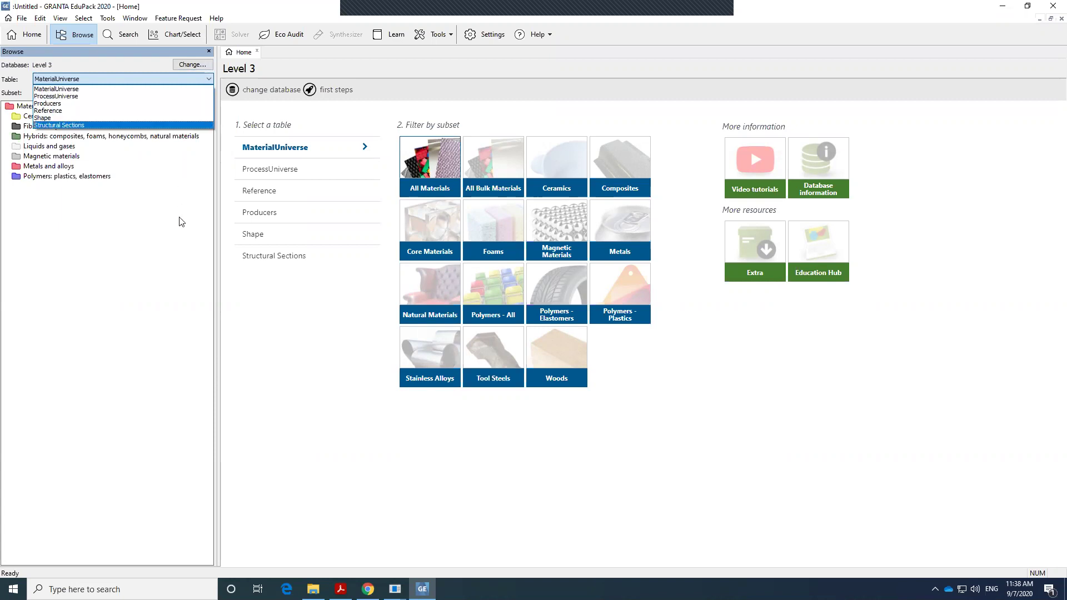
pyautogui.click(168, 90)
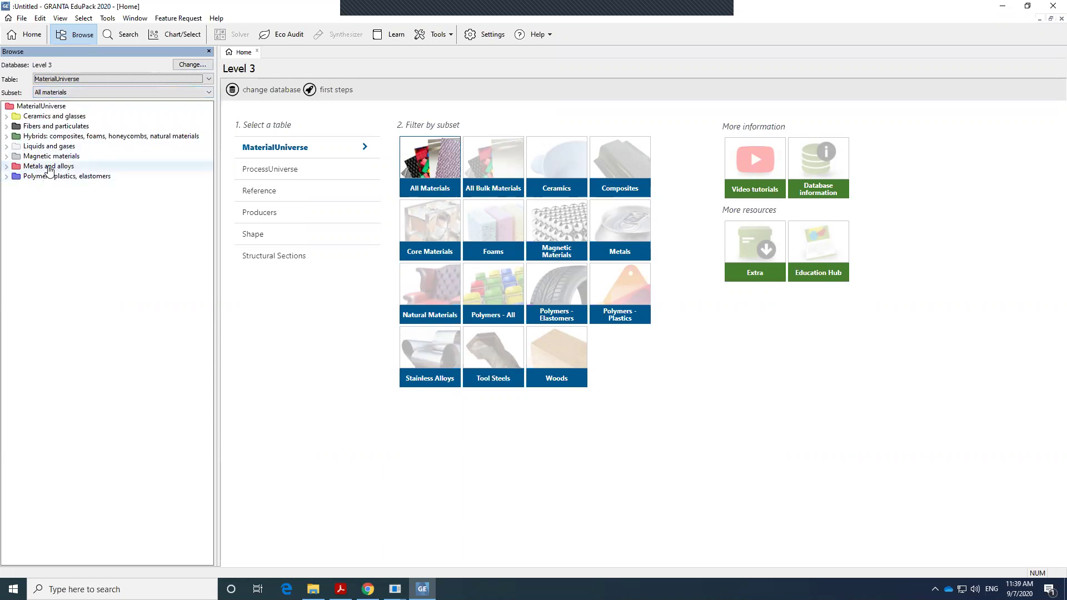
pyautogui.click(7, 136)
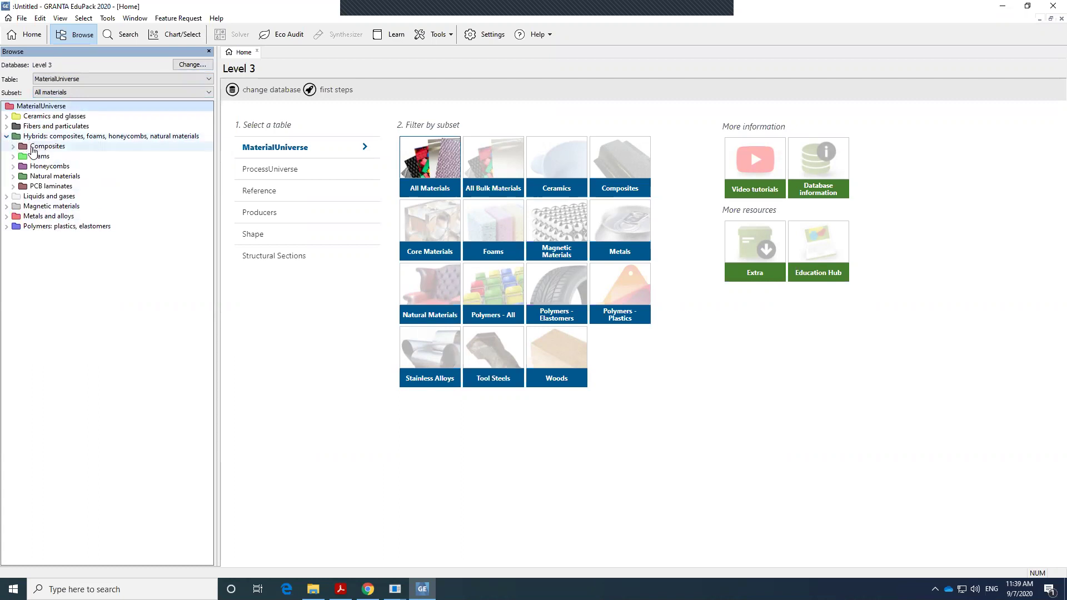
pyautogui.click(13, 147)
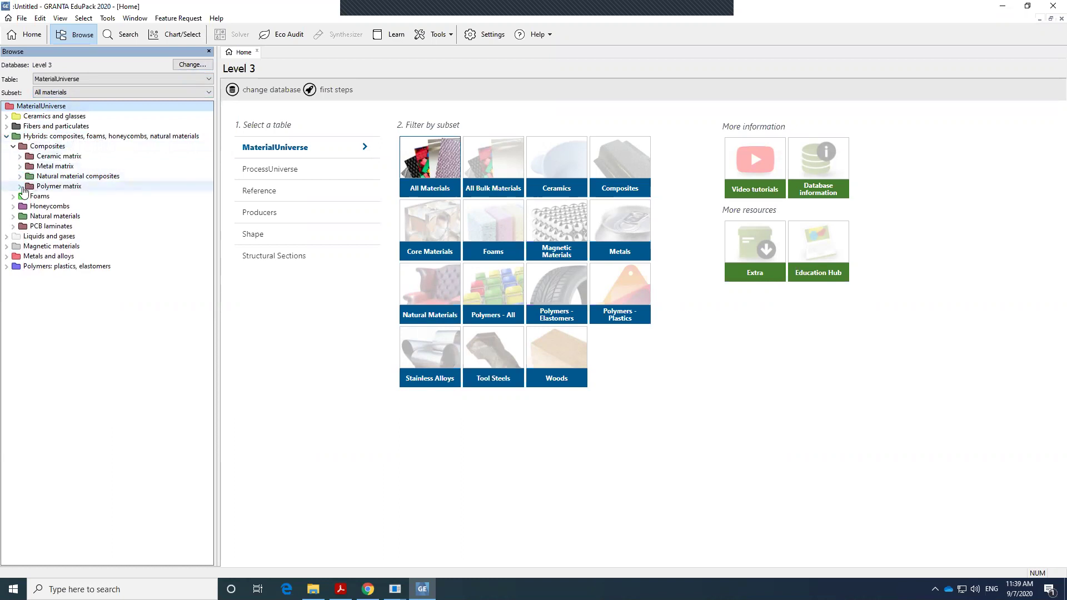
pyautogui.click(20, 186)
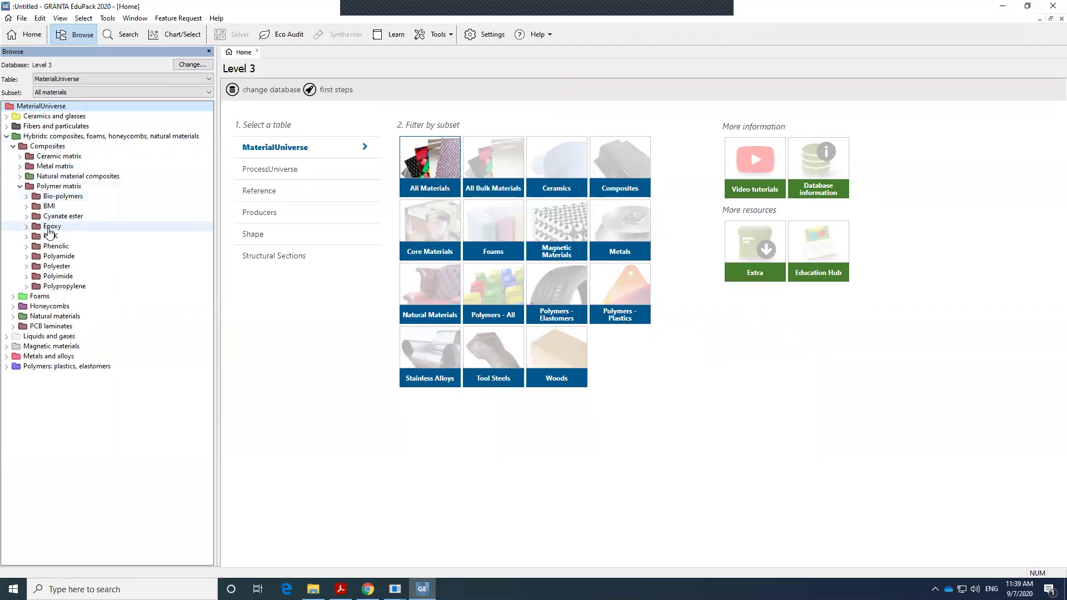
pyautogui.click(27, 227)
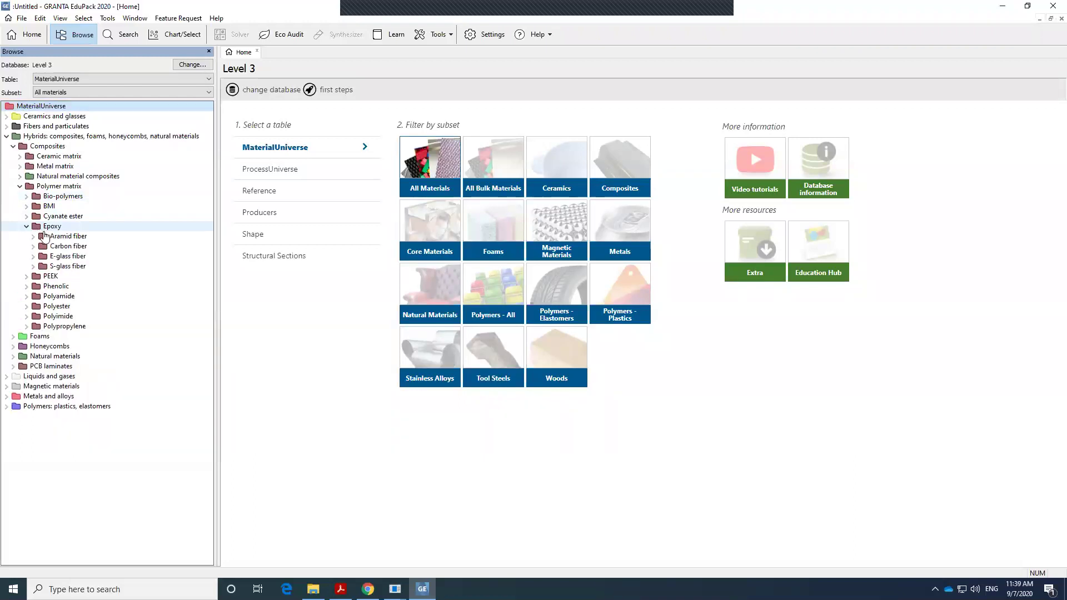
pyautogui.click(33, 246)
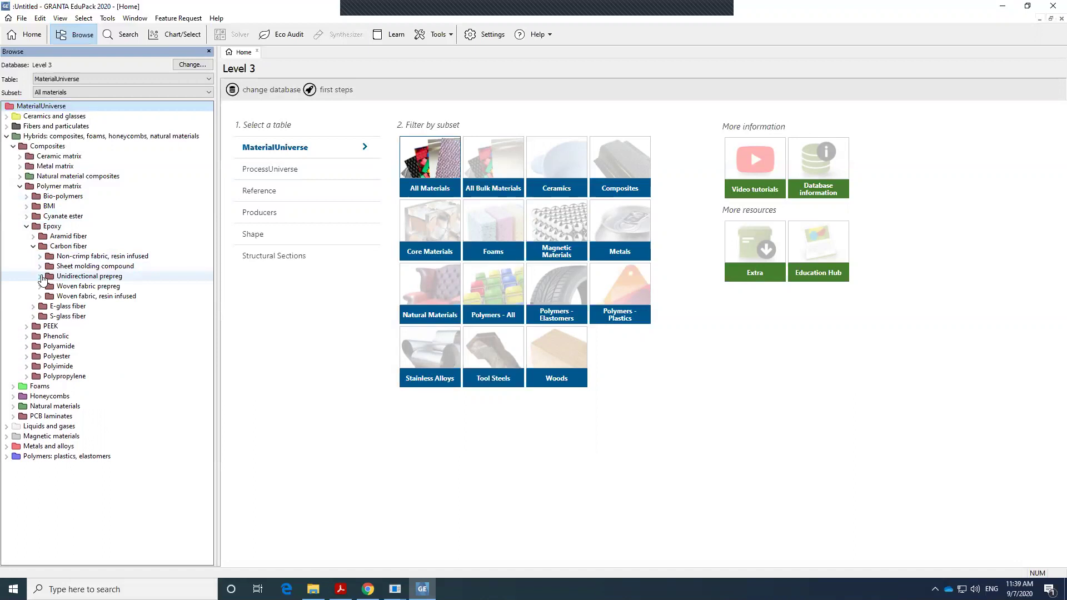
pyautogui.click(41, 277)
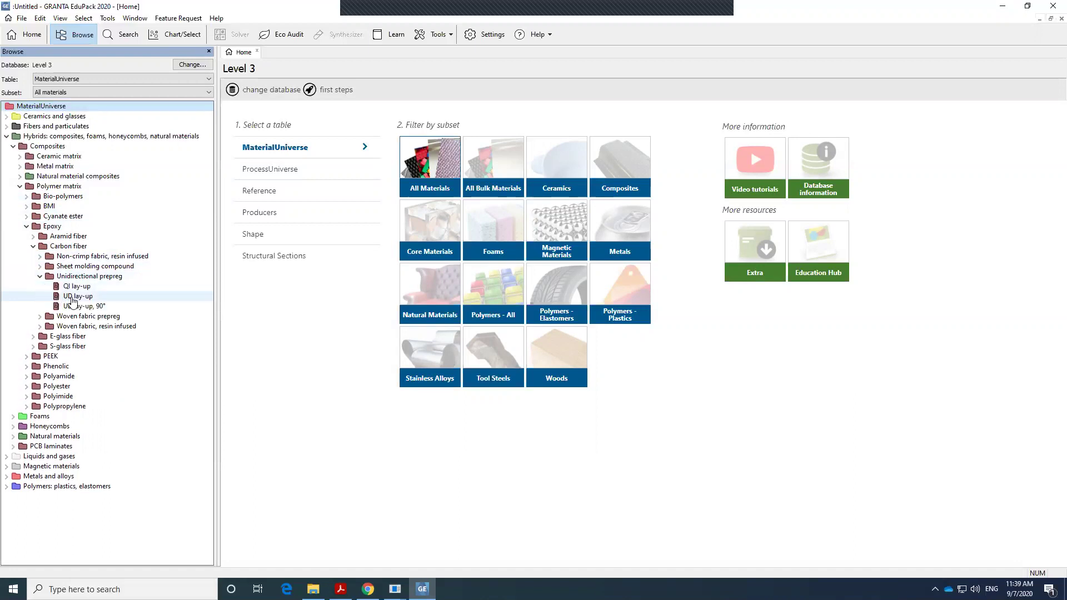
pyautogui.doubleClick(72, 298)
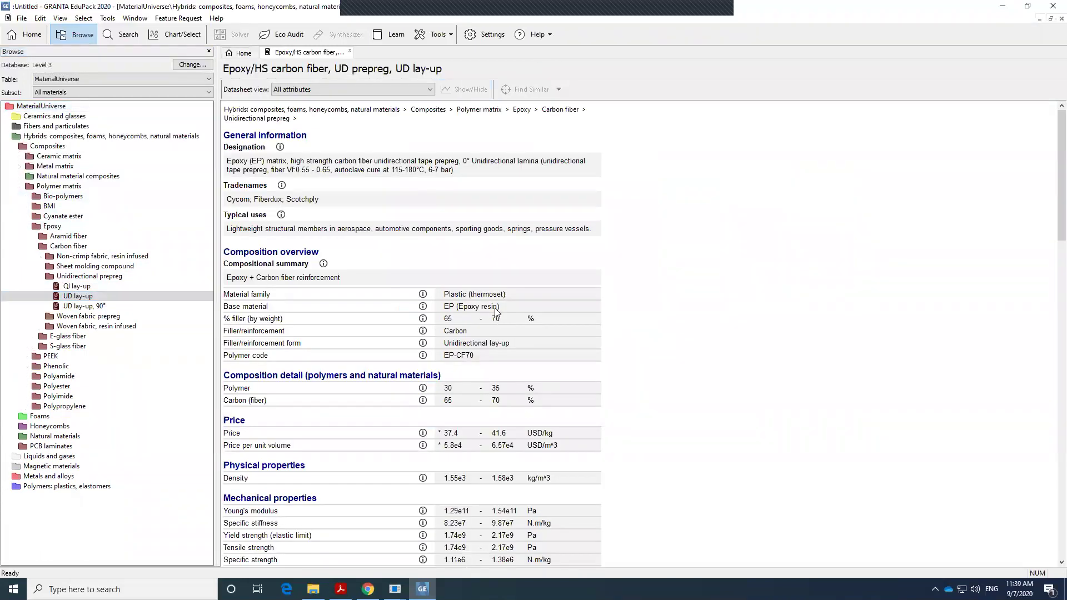
# Step: Scroll through the UD lay-up datasheet down to its recycling, end-of-life and Links sections
pyautogui.scroll(-4, 496, 312)
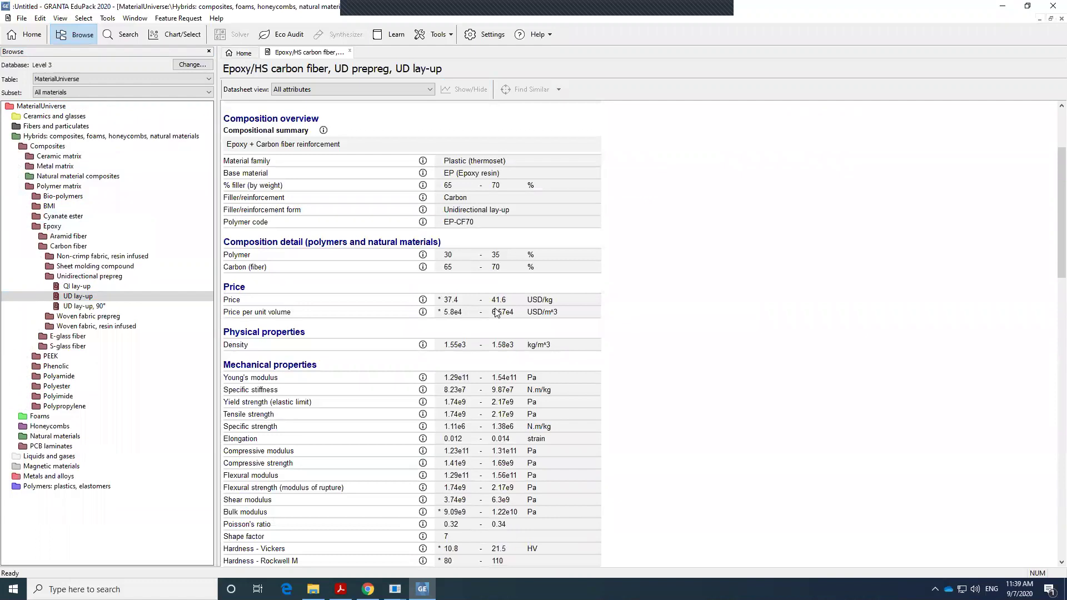
pyautogui.scroll(-8, 496, 312)
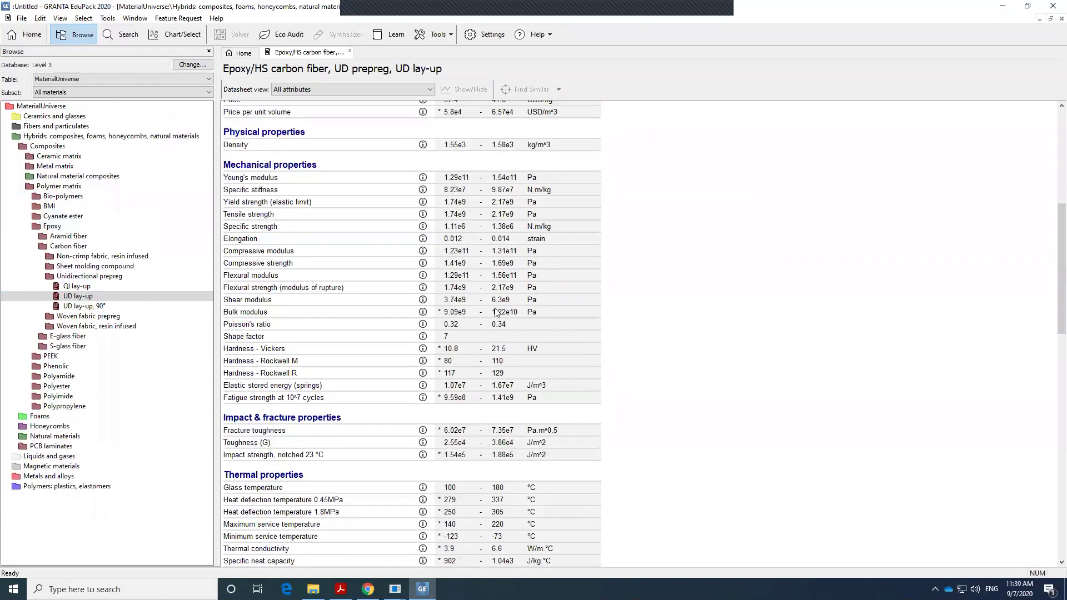
pyautogui.scroll(2, 496, 312)
pyautogui.scroll(-8, 473, 262)
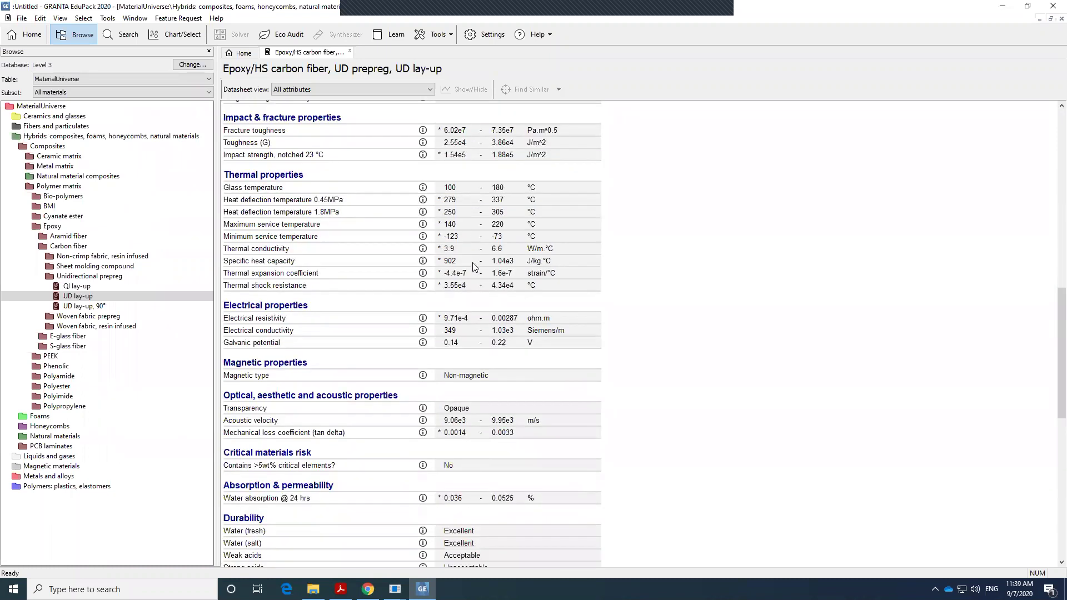
pyautogui.scroll(-2, 473, 266)
pyautogui.scroll(-5, 473, 267)
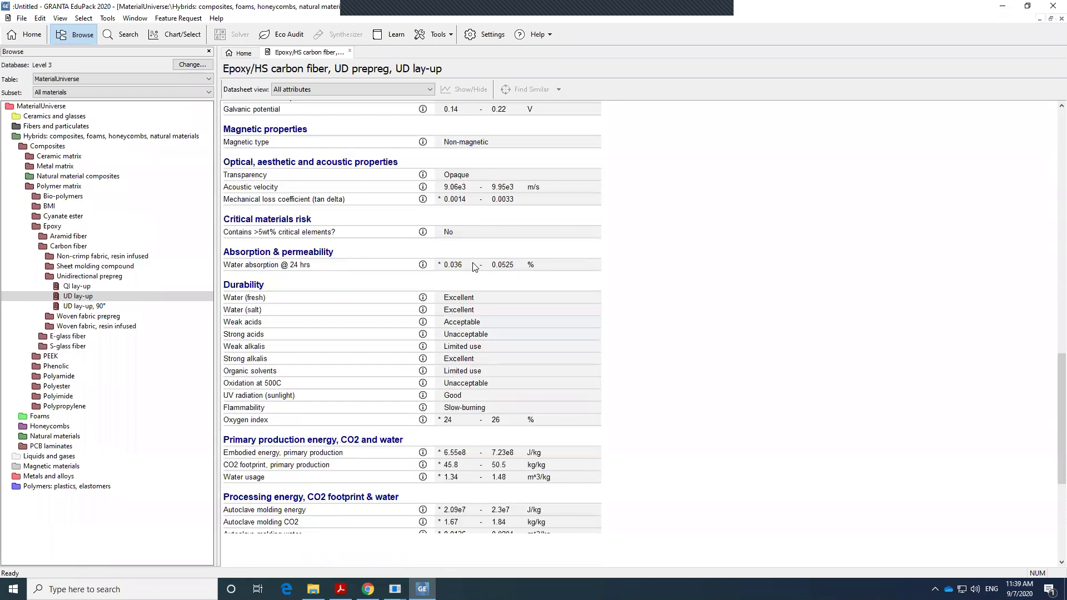
pyautogui.scroll(-2, 473, 268)
pyautogui.scroll(-5, 473, 266)
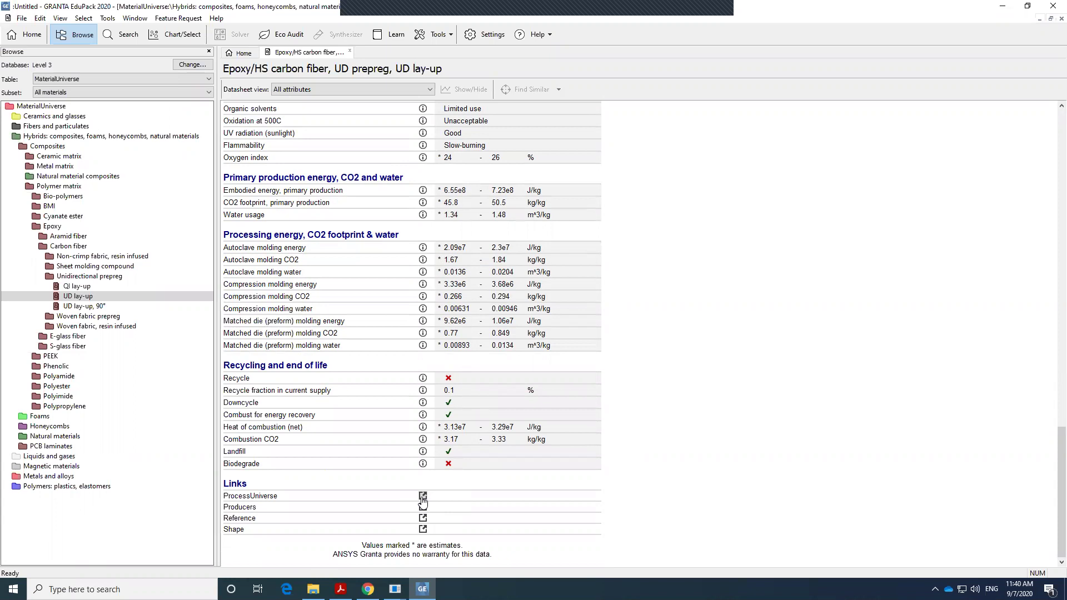
# Step: Show the 26 linked ProcessUniverse processes and expand Shaping > Composite forming
pyautogui.click(423, 497)
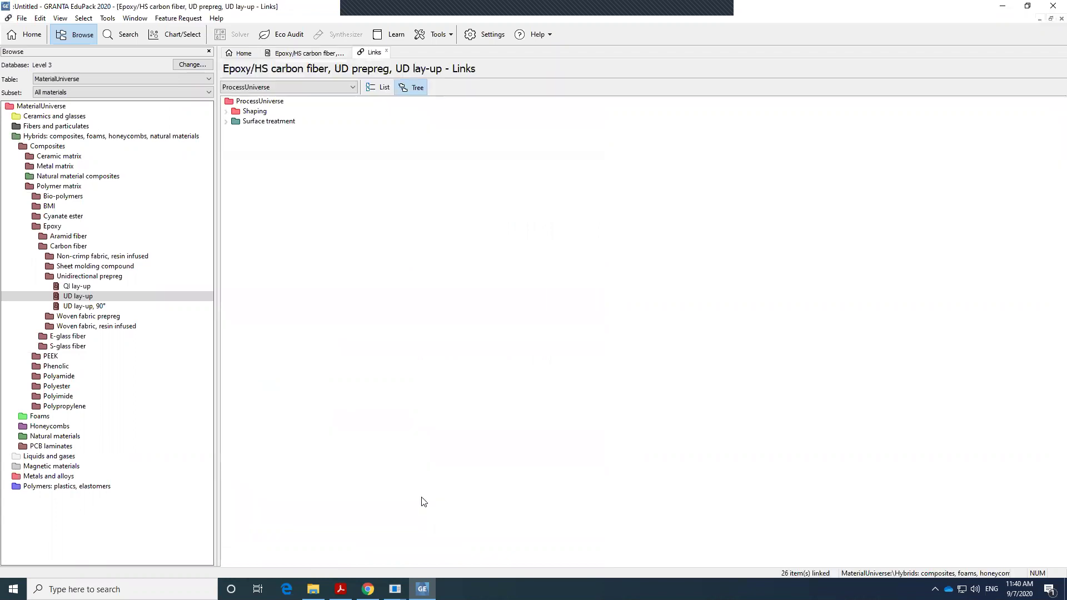
pyautogui.click(226, 111)
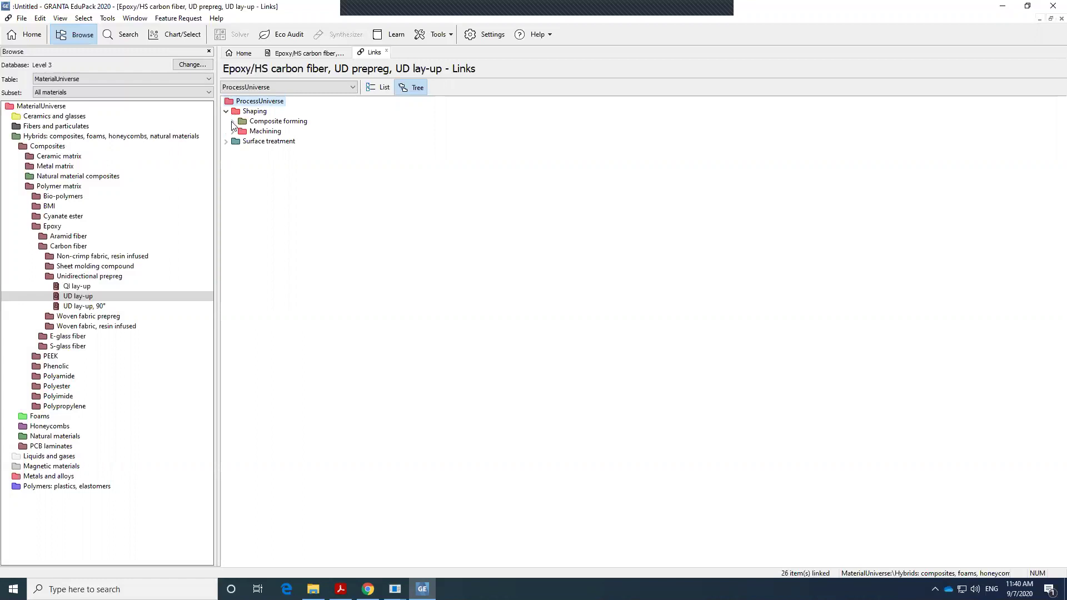
pyautogui.click(233, 122)
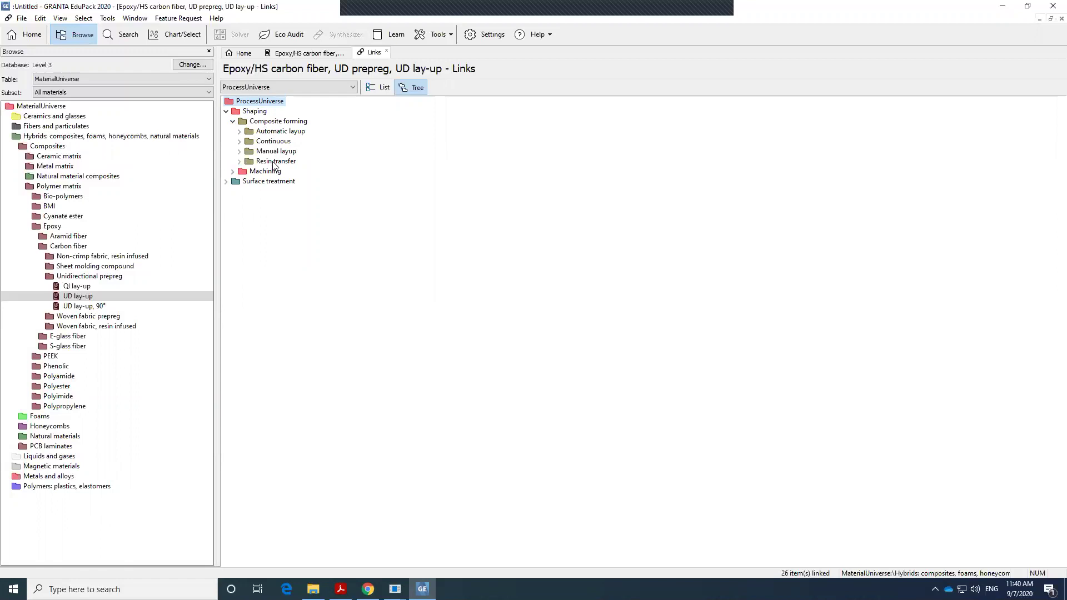
# Step: Browse ProcessUniverse Shaping > Molding processes, then return the tree to MaterialUniverse
pyautogui.click(203, 79)
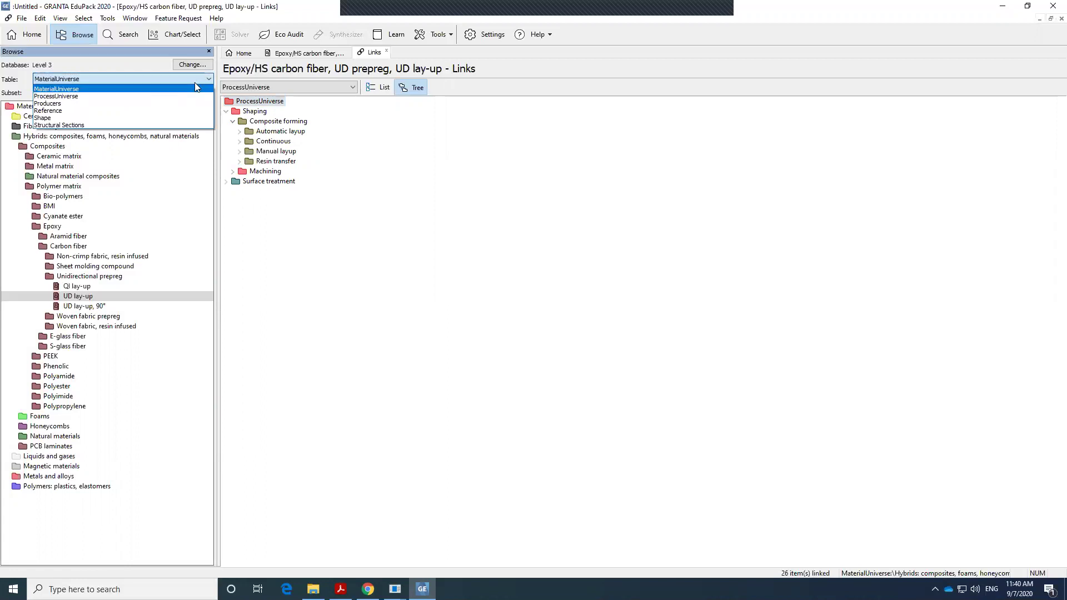
pyautogui.click(165, 96)
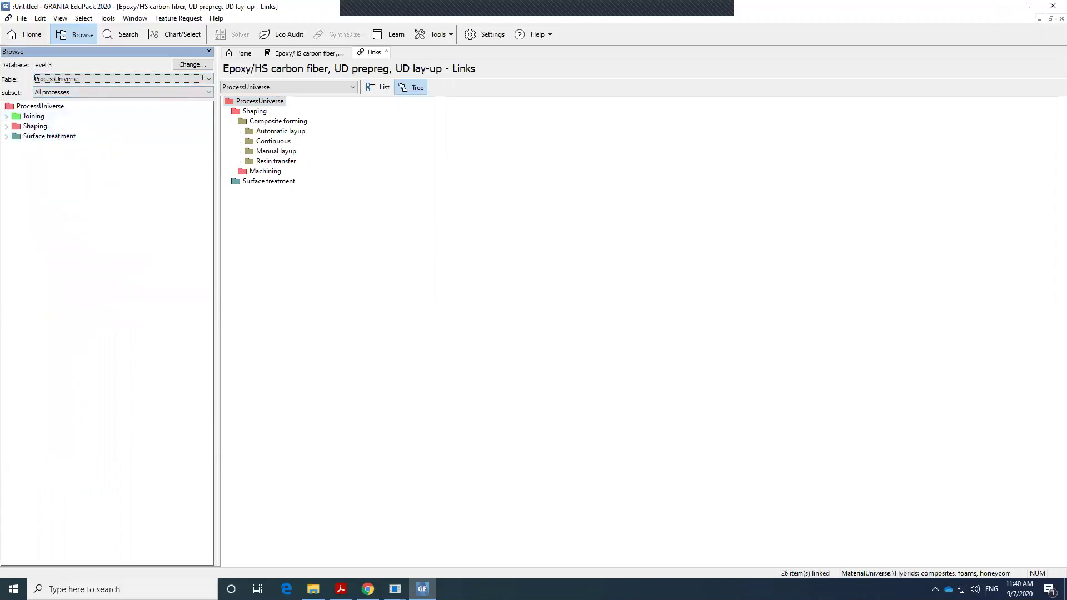
pyautogui.click(6, 126)
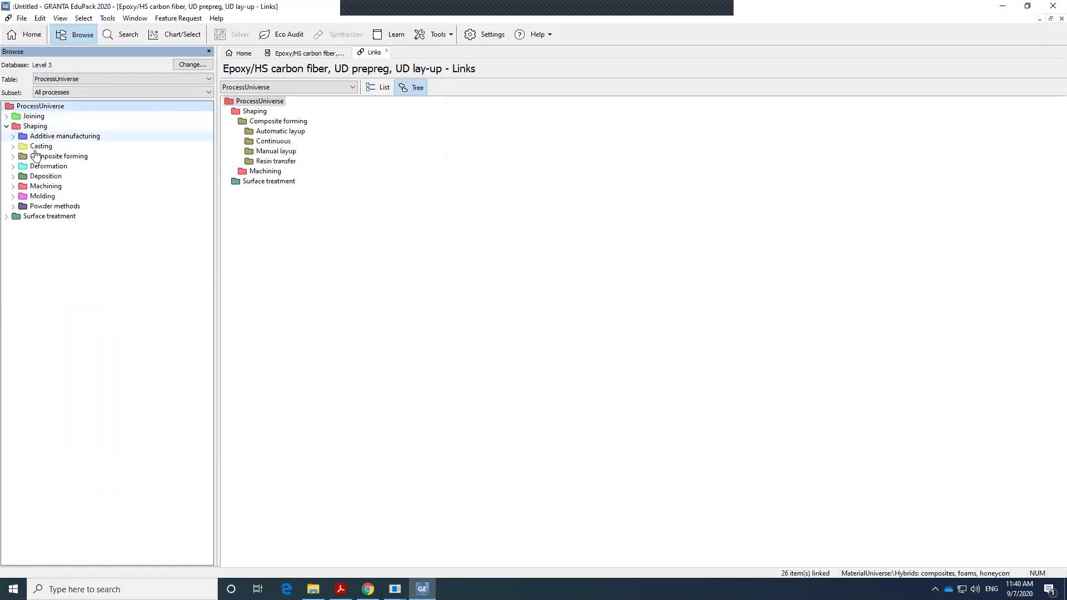
pyautogui.click(12, 196)
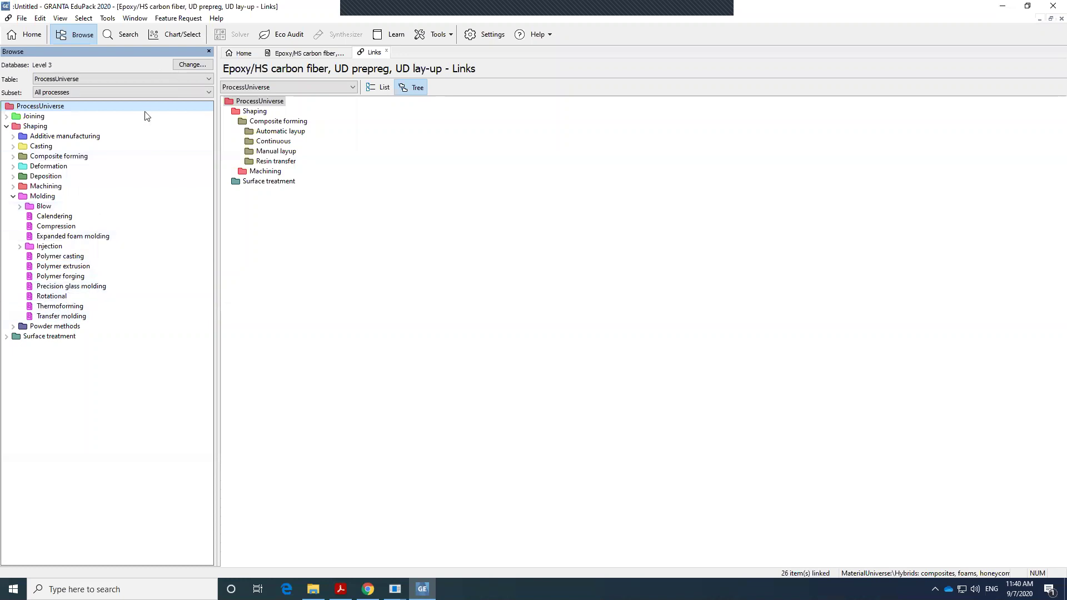
pyautogui.click(134, 78)
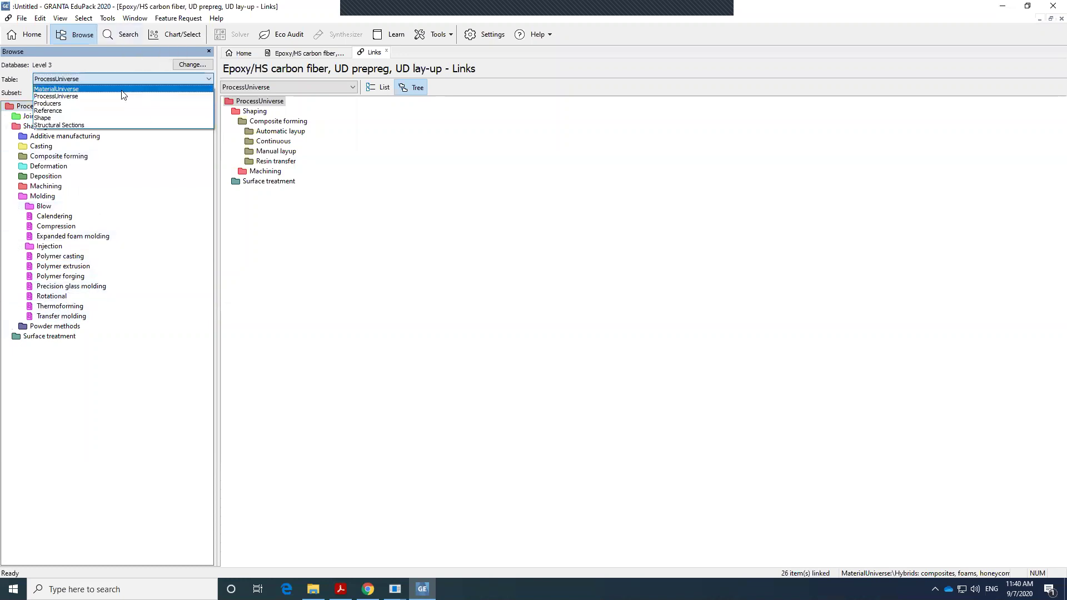
pyautogui.click(123, 90)
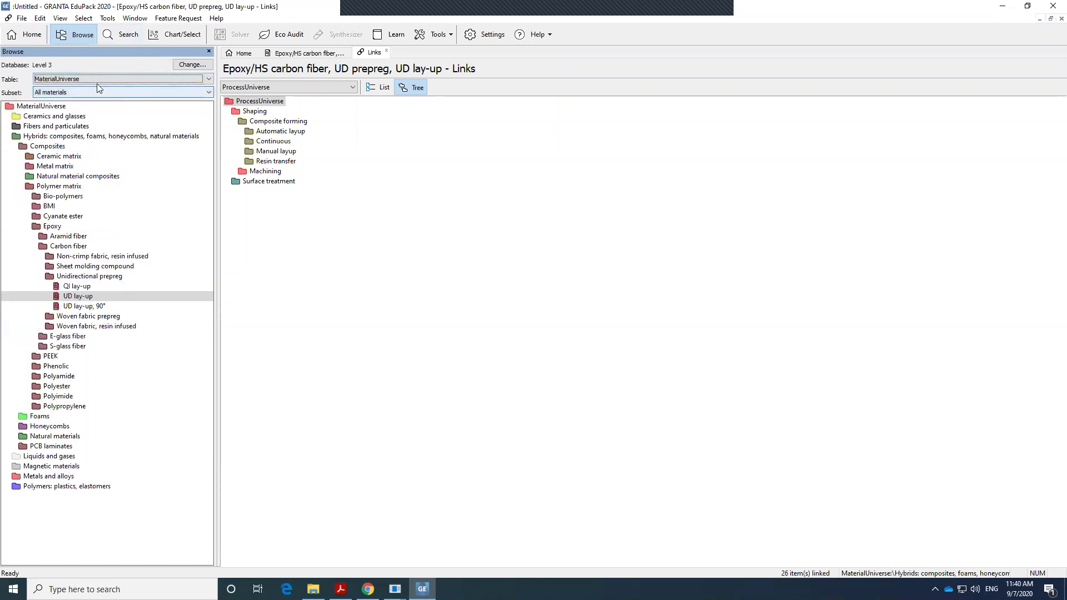
# Step: Search the Level 3 database for 'abs' and expand the 105 MaterialUniverse matches
pyautogui.click(123, 35)
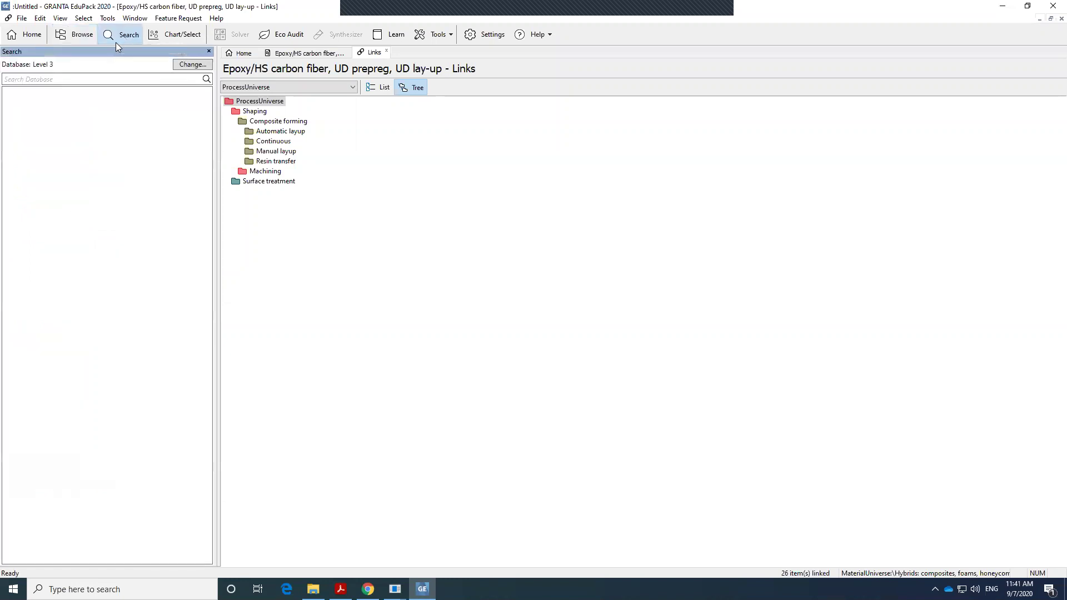
pyautogui.click(100, 80)
pyautogui.press('Return')
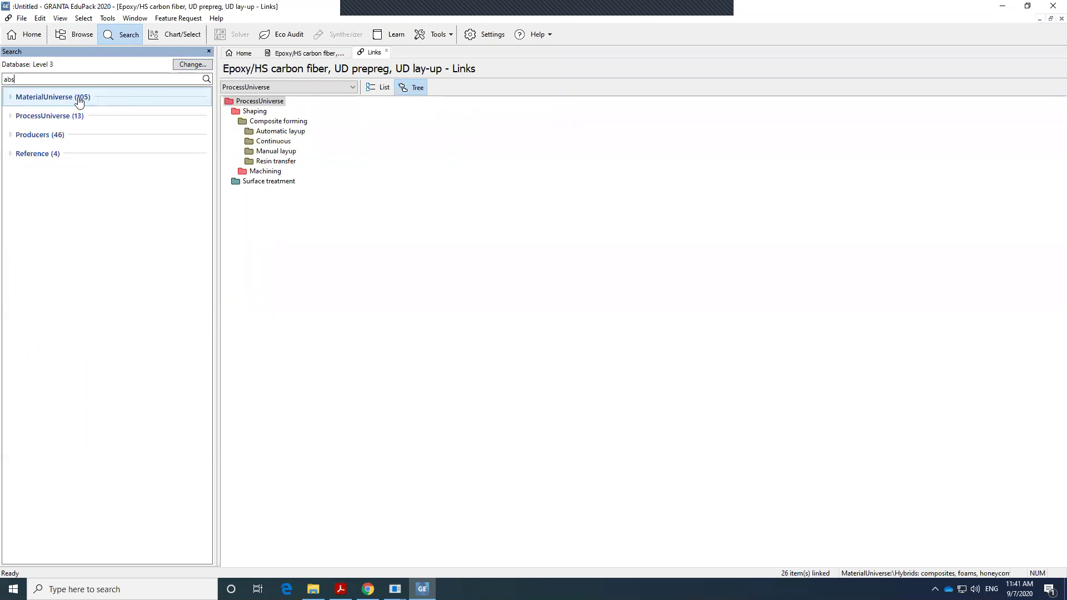
pyautogui.click(10, 97)
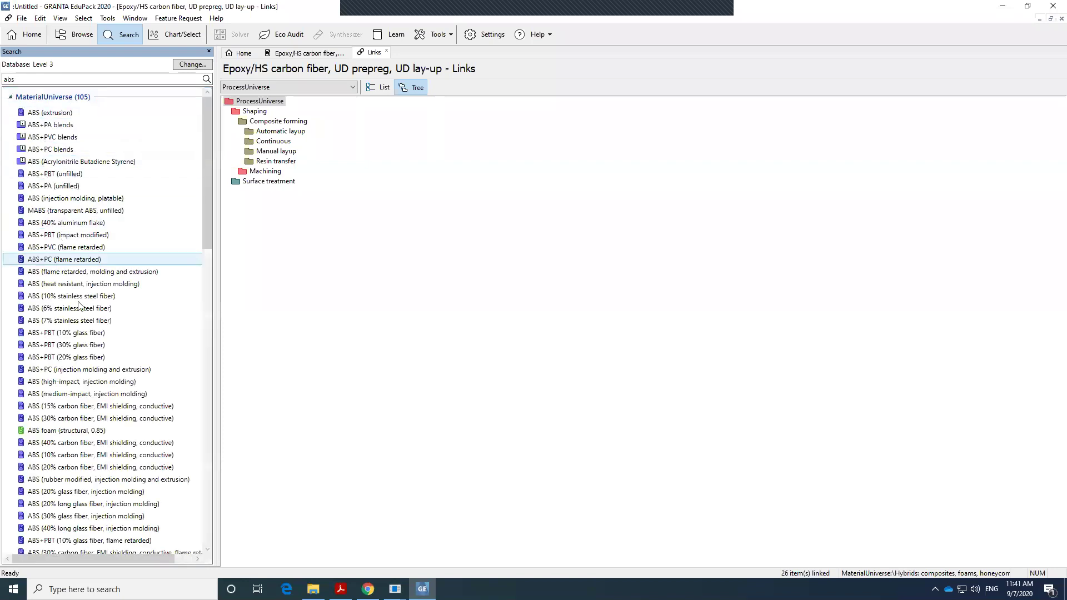
# Step: Load the Level 1 database, search it for 'abs', and expand its 2 material matches
pyautogui.click(201, 64)
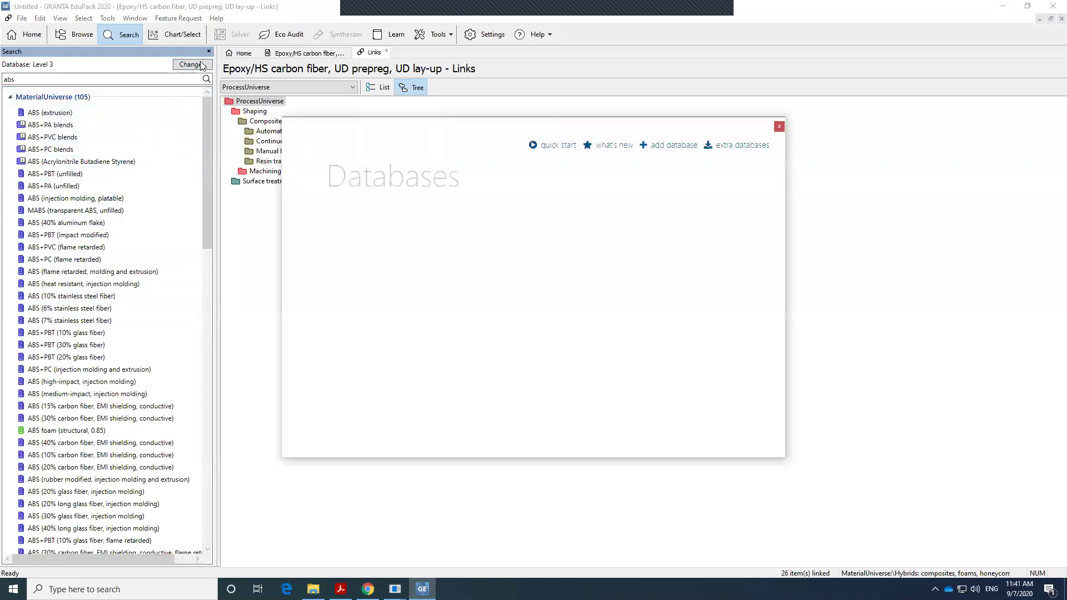
pyautogui.click(369, 295)
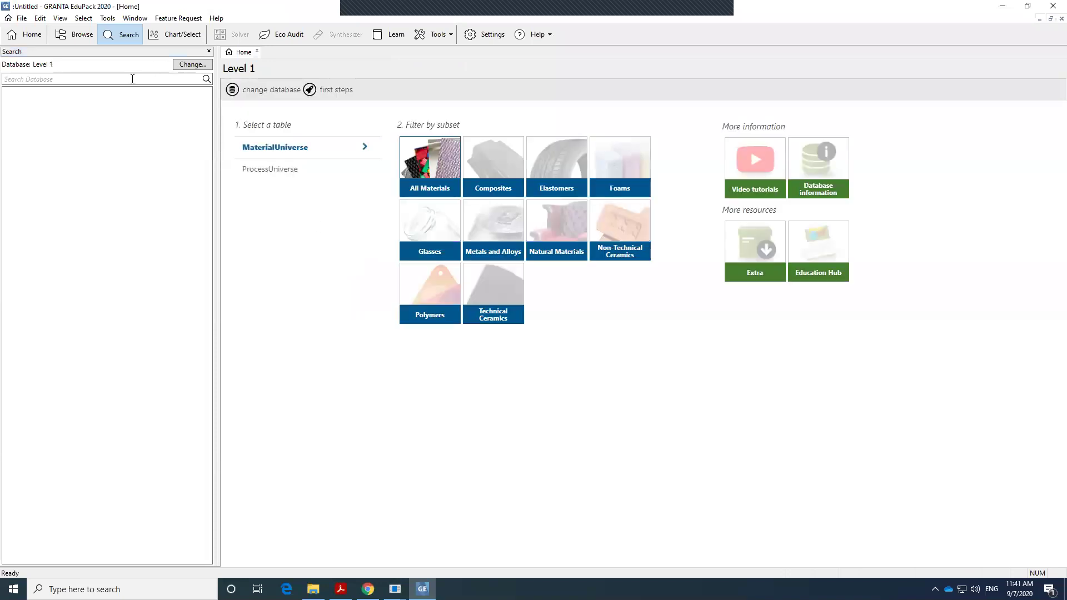
pyautogui.click(132, 79)
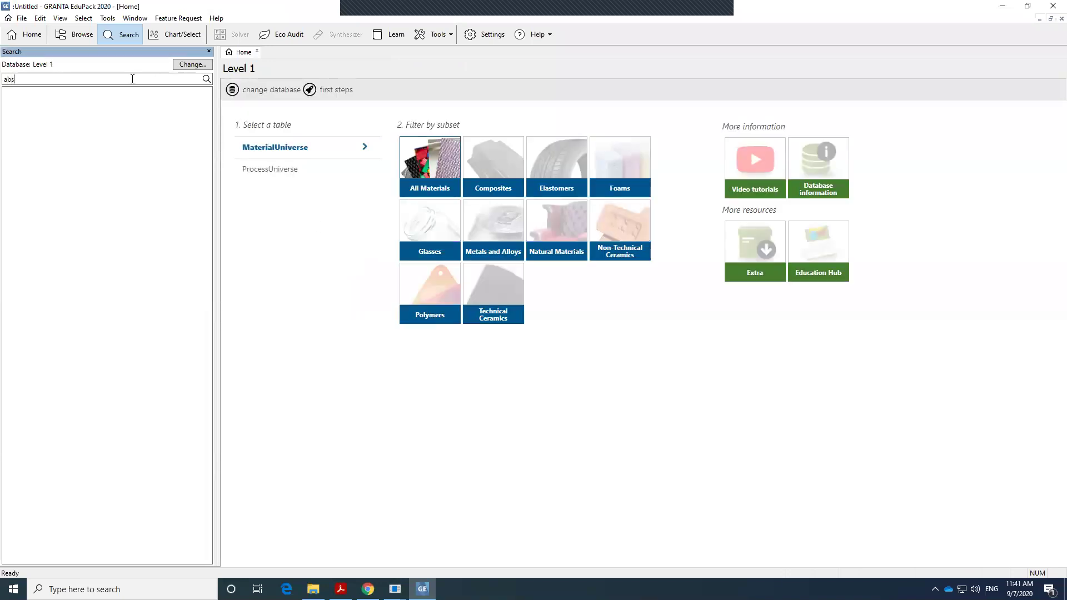
pyautogui.click(207, 79)
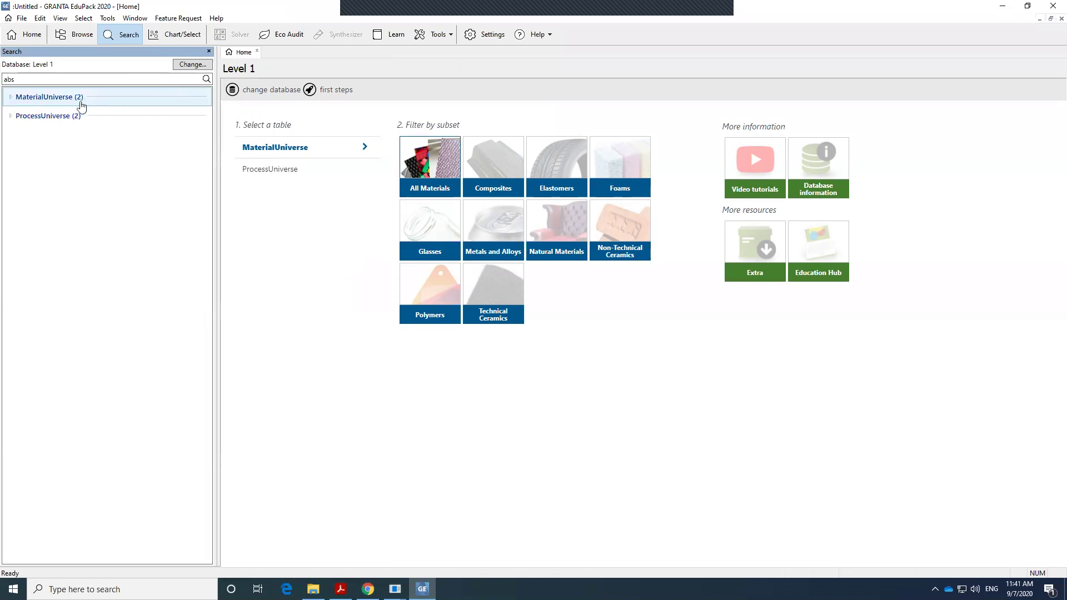
pyautogui.doubleClick(23, 99)
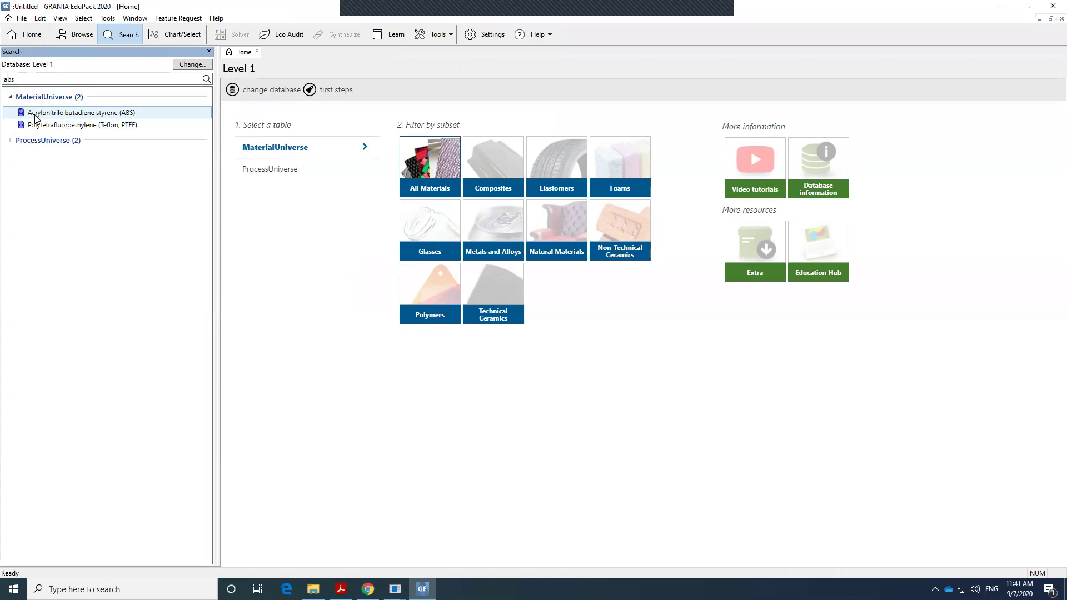
# Step: Reload the Level 3 database, refresh its home page and browse its MaterialUniverse tree
pyautogui.click(188, 66)
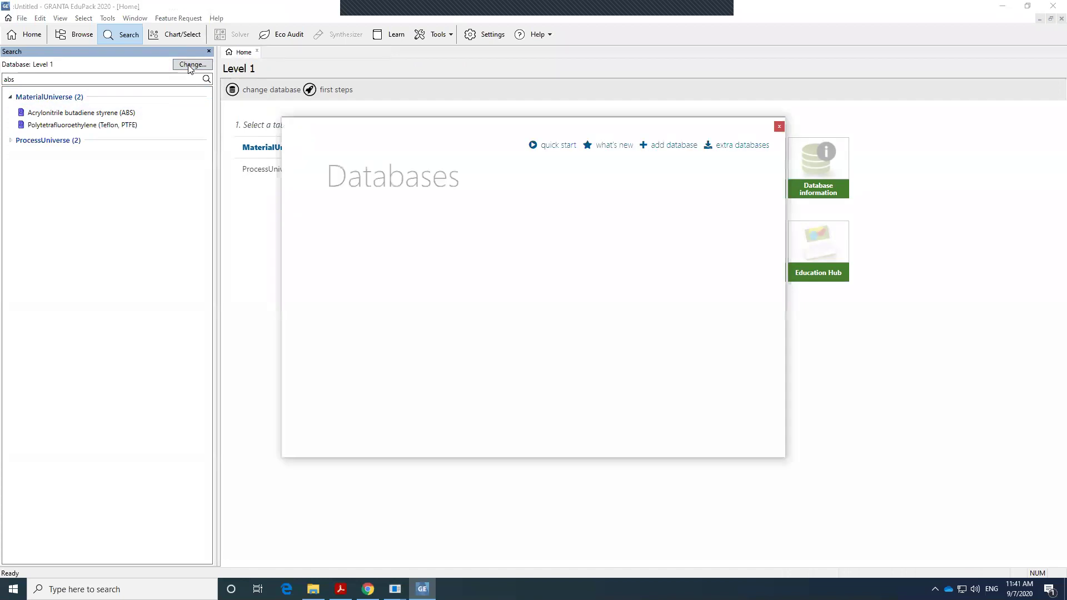
pyautogui.moveTo(660, 452); pyautogui.dragTo(733, 452)
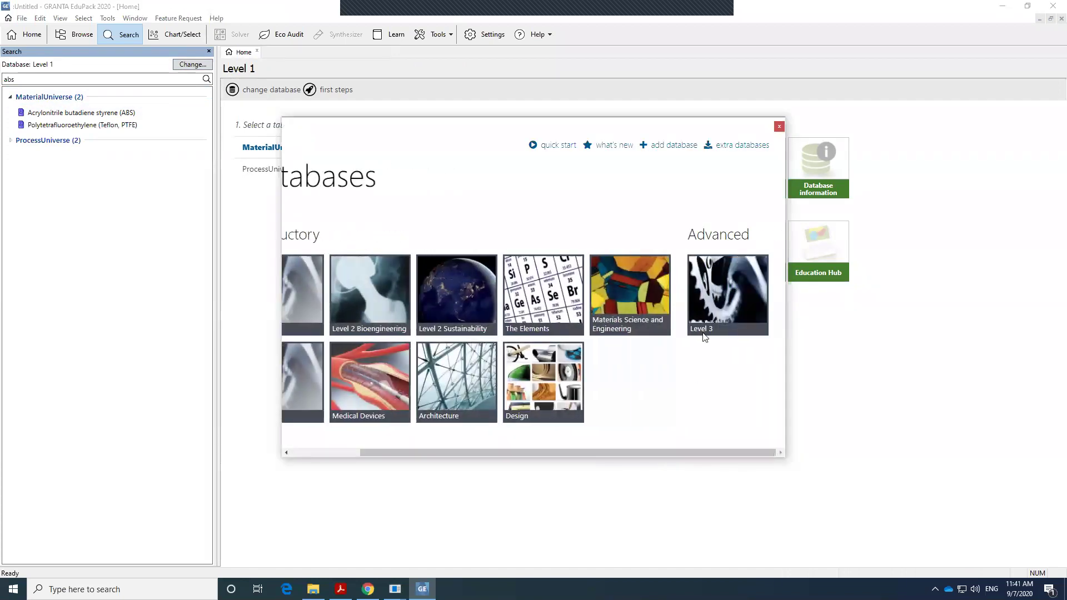
pyautogui.click(725, 295)
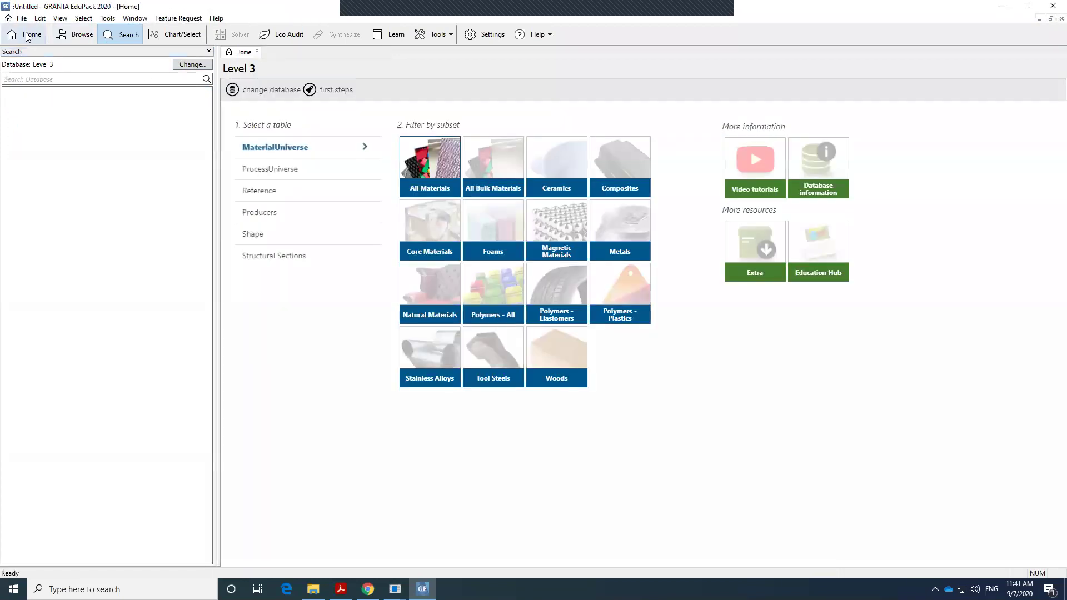
pyautogui.click(29, 36)
pyautogui.click(32, 37)
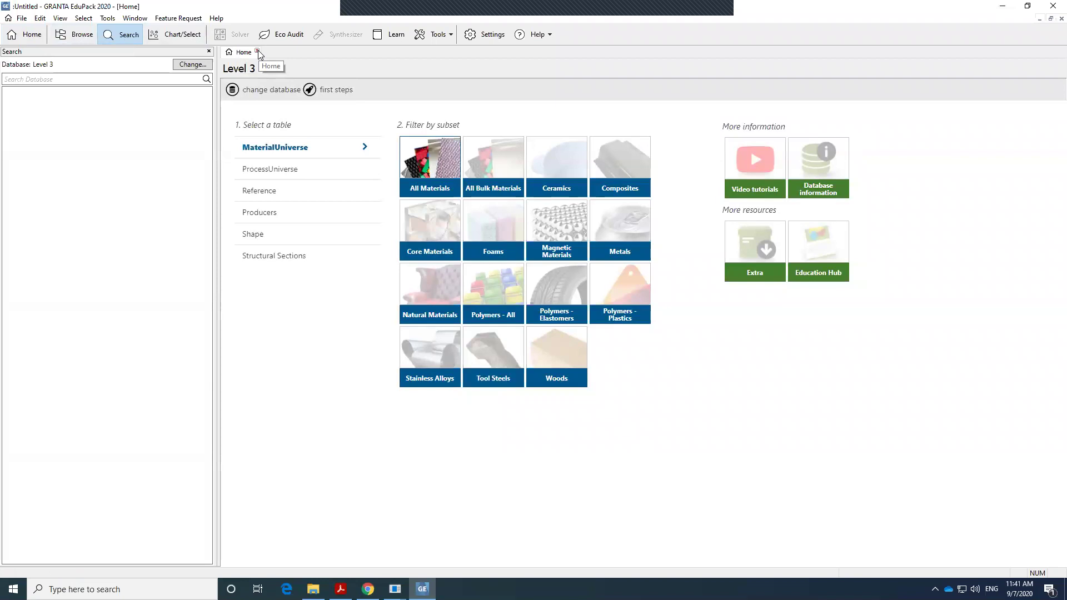
pyautogui.click(429, 166)
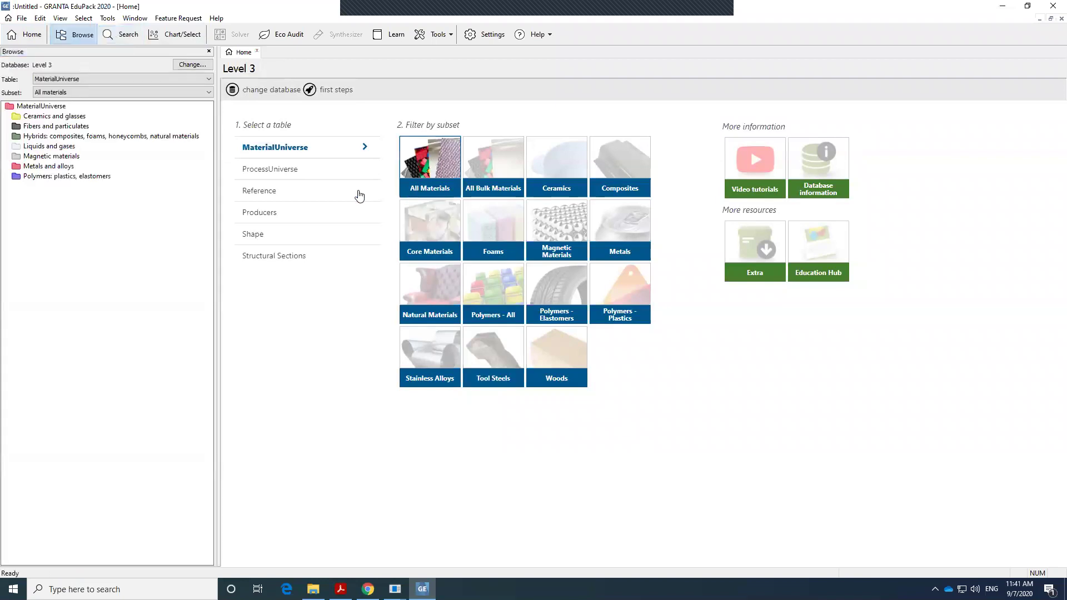
# Step: Start a new project with a chart stage plotting Young's modulus (Mechanical properties) on the Y-axis
pyautogui.click(179, 39)
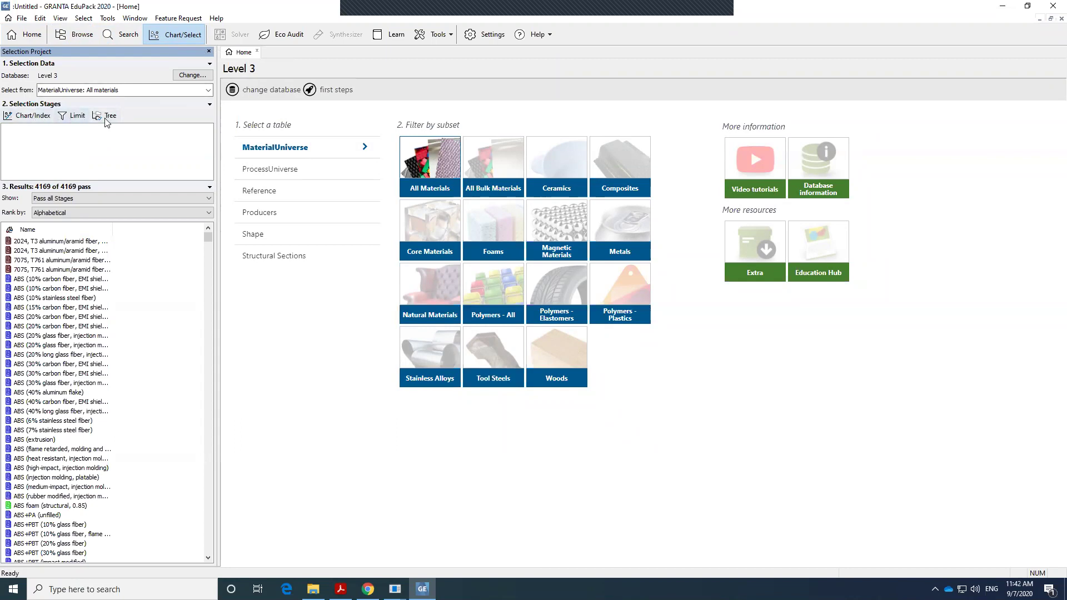
pyautogui.click(34, 123)
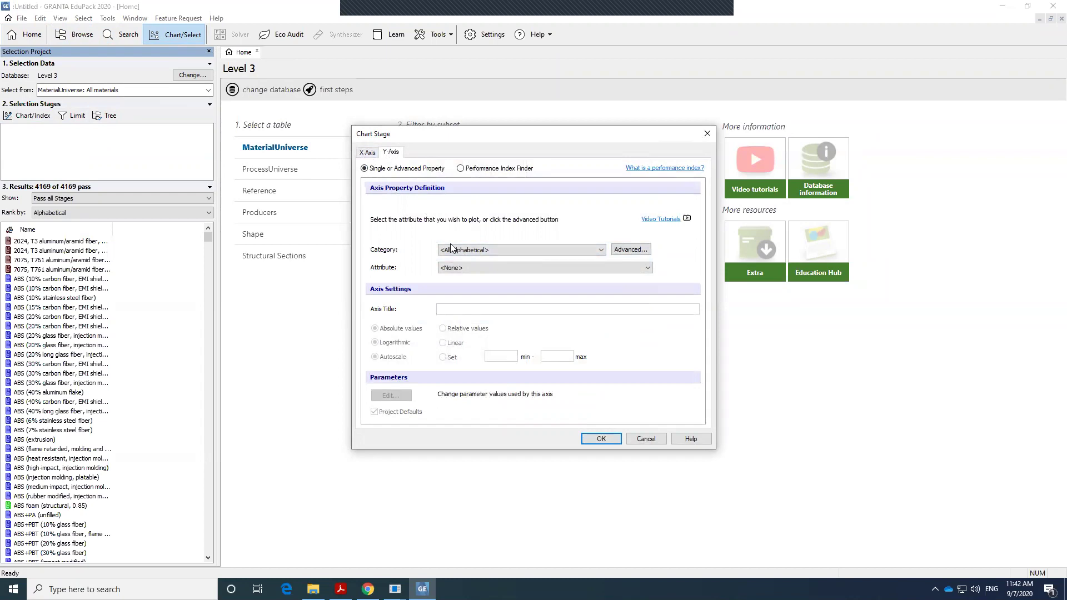
pyautogui.click(495, 249)
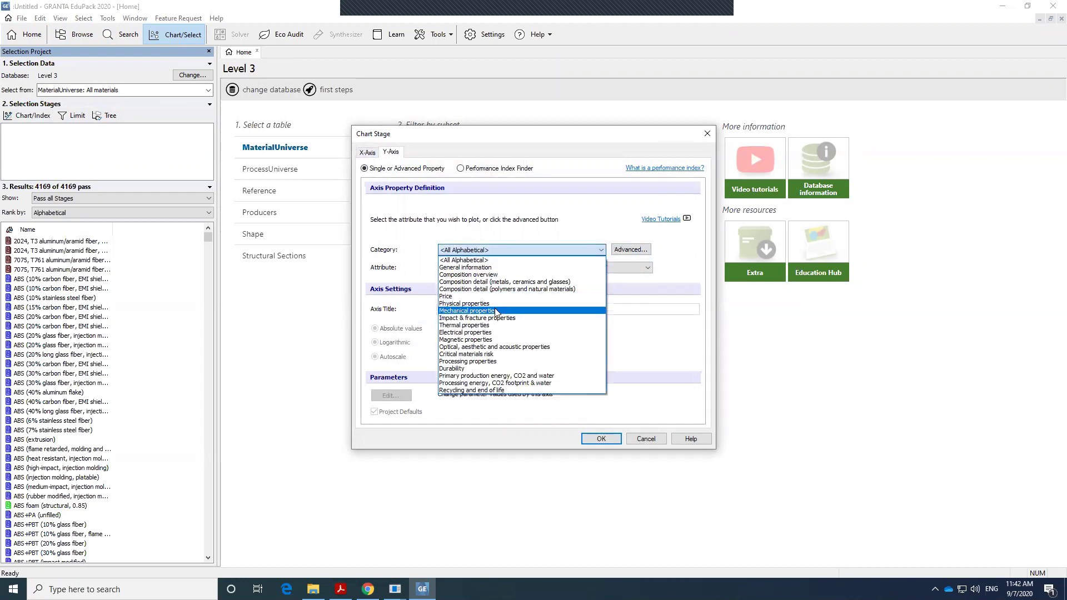
pyautogui.click(497, 311)
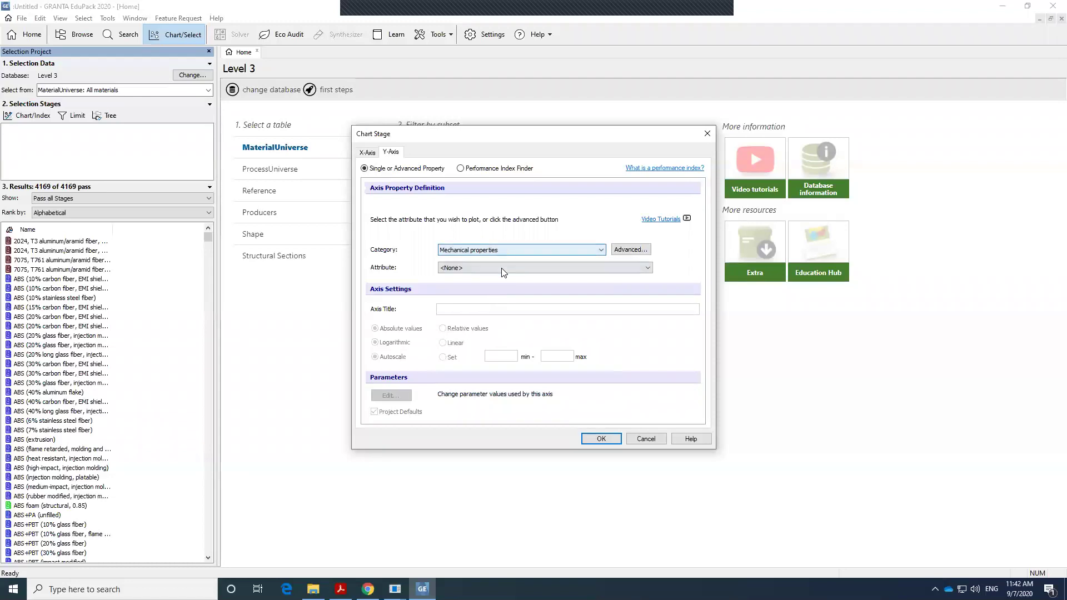
pyautogui.click(501, 269)
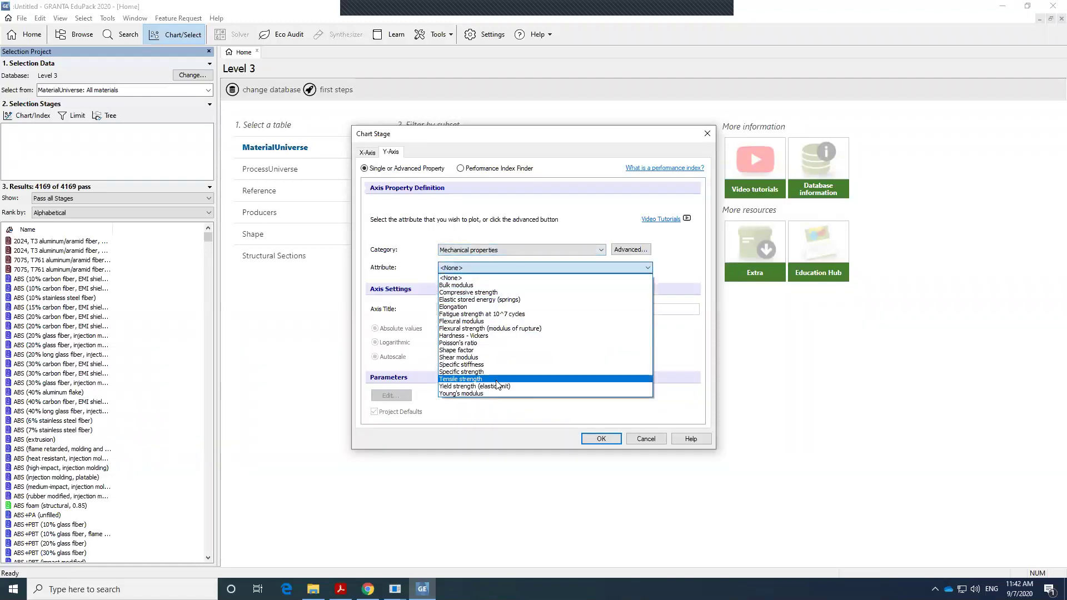
pyautogui.click(495, 394)
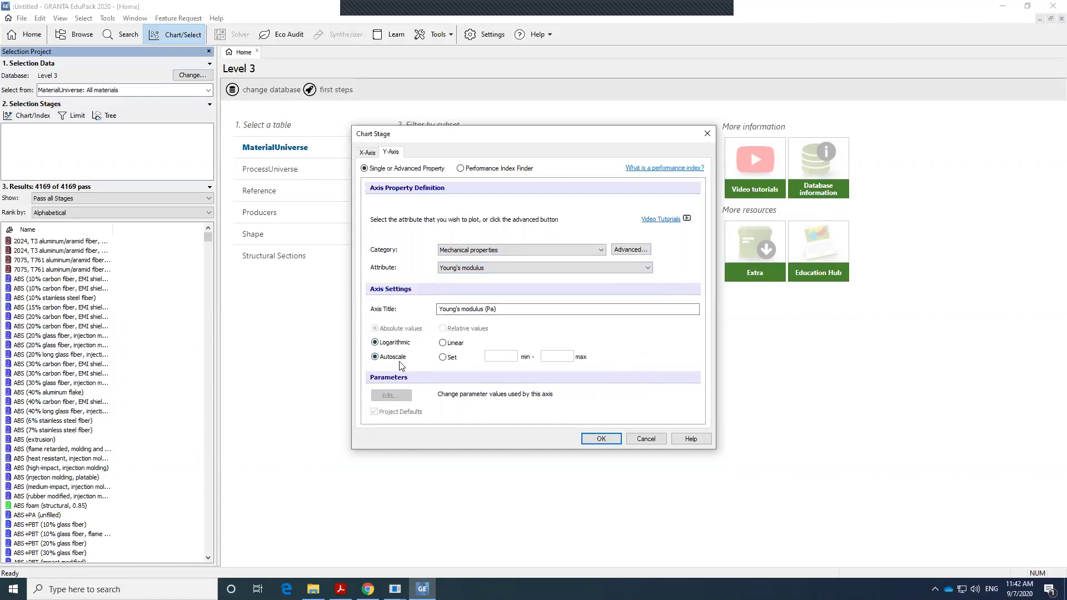
# Step: Set the X-axis to Density from Physical properties and create the Stage 1 chart
pyautogui.click(371, 156)
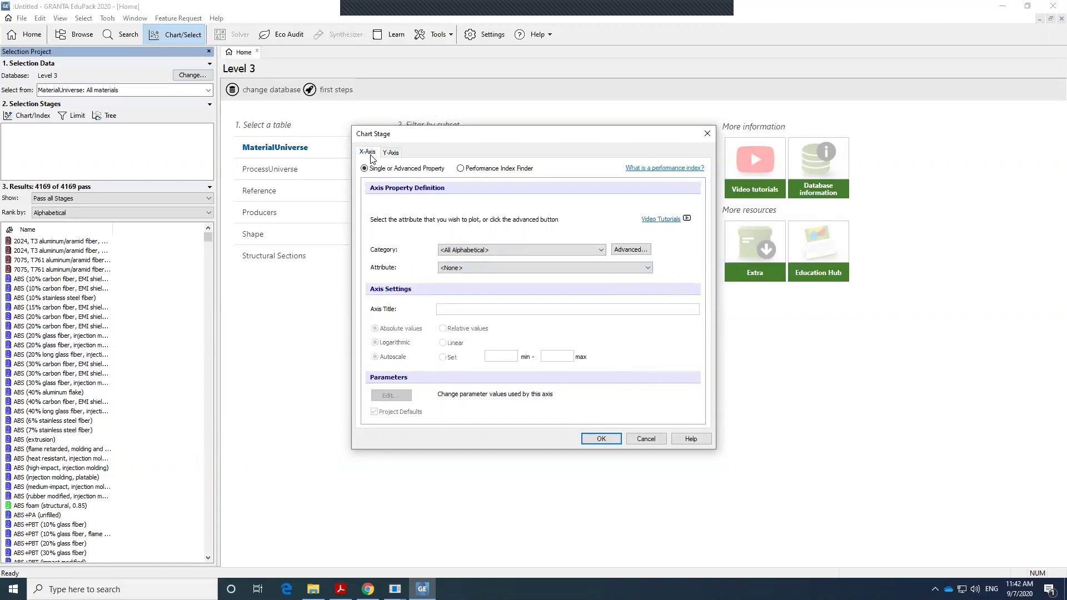
pyautogui.click(563, 249)
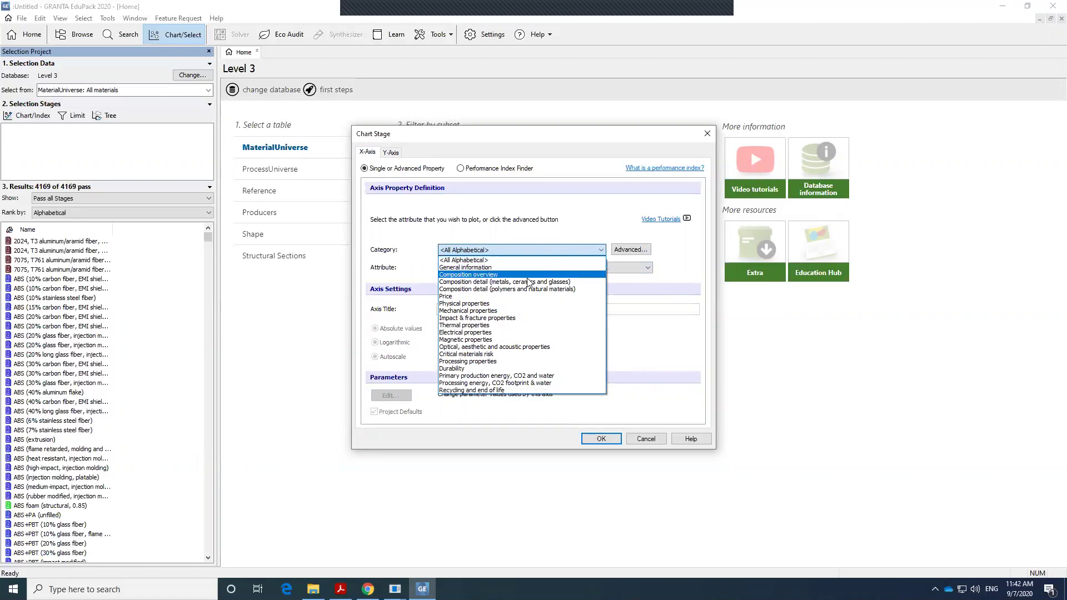
pyautogui.click(473, 304)
pyautogui.click(623, 268)
pyautogui.click(561, 282)
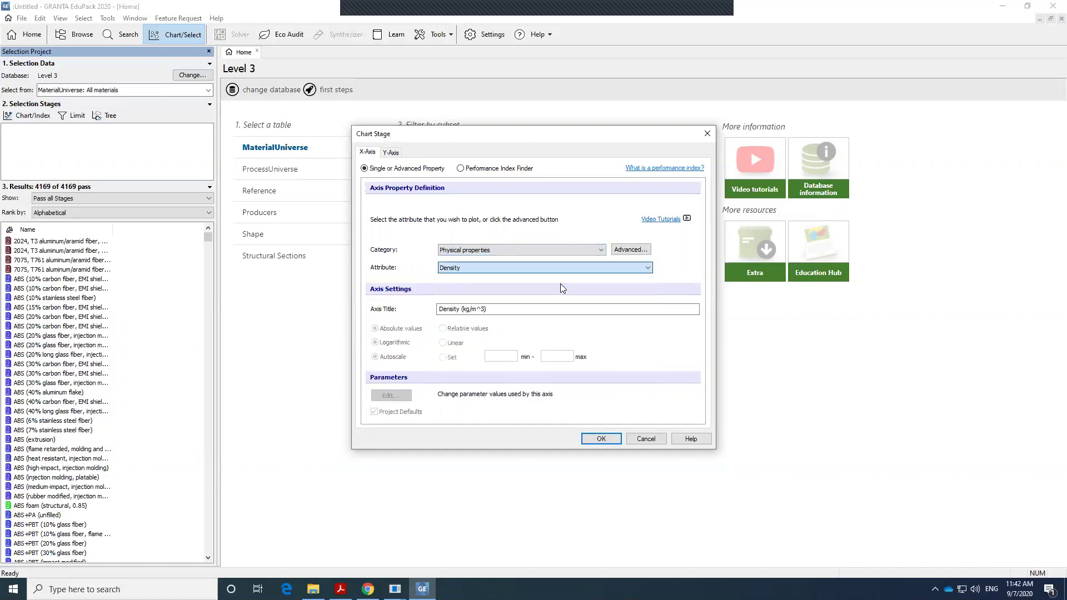
pyautogui.click(601, 438)
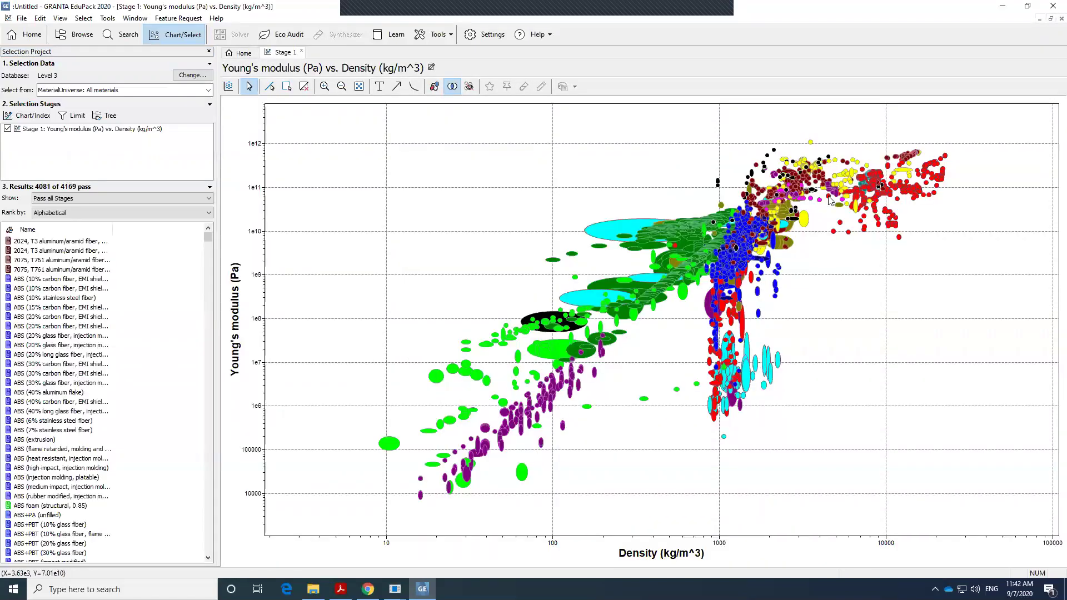
# Step: Label the Osmium and Thallium bubbles, then delete the Osmium label
pyautogui.click(944, 157)
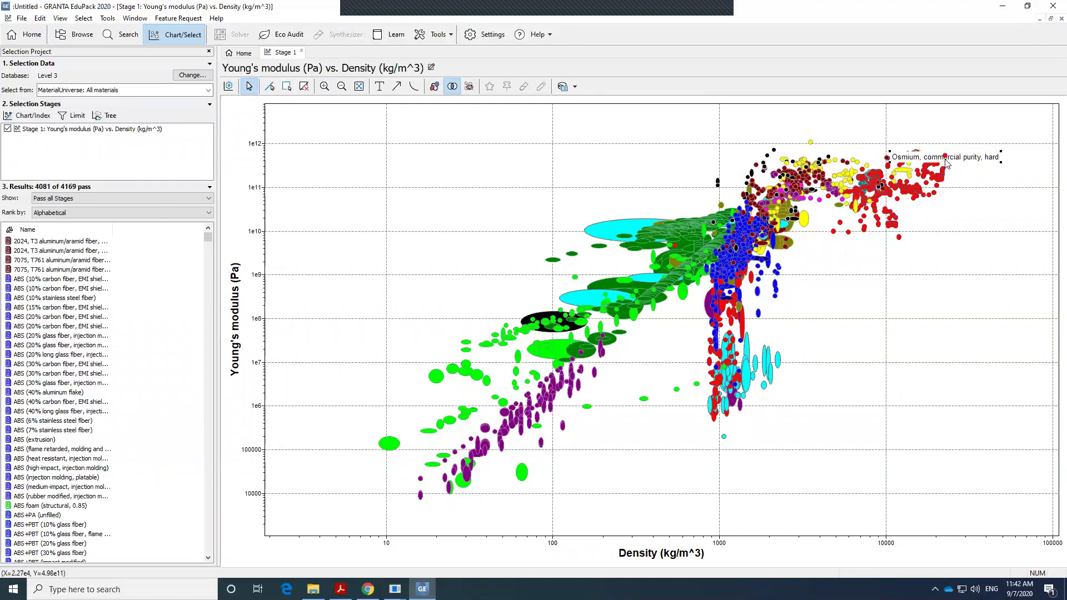
pyautogui.click(897, 241)
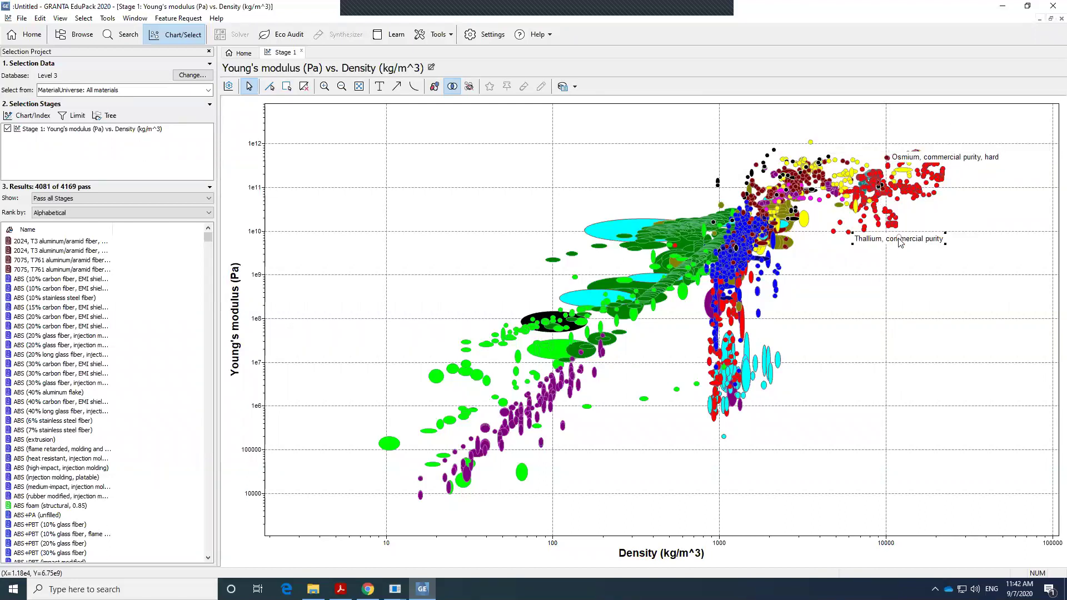
pyautogui.click(943, 159)
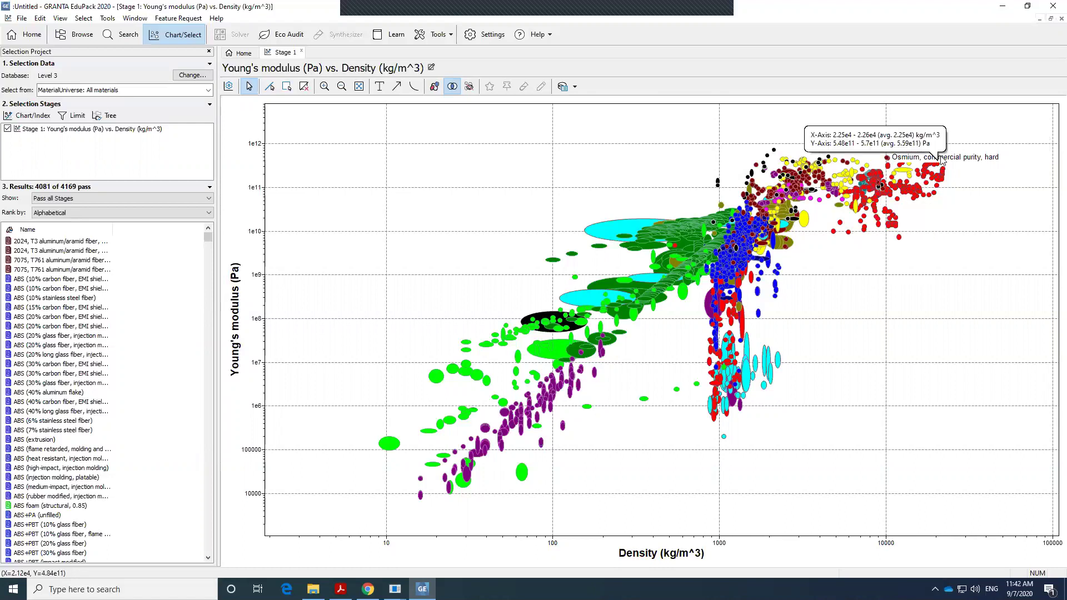
pyautogui.press('Delete')
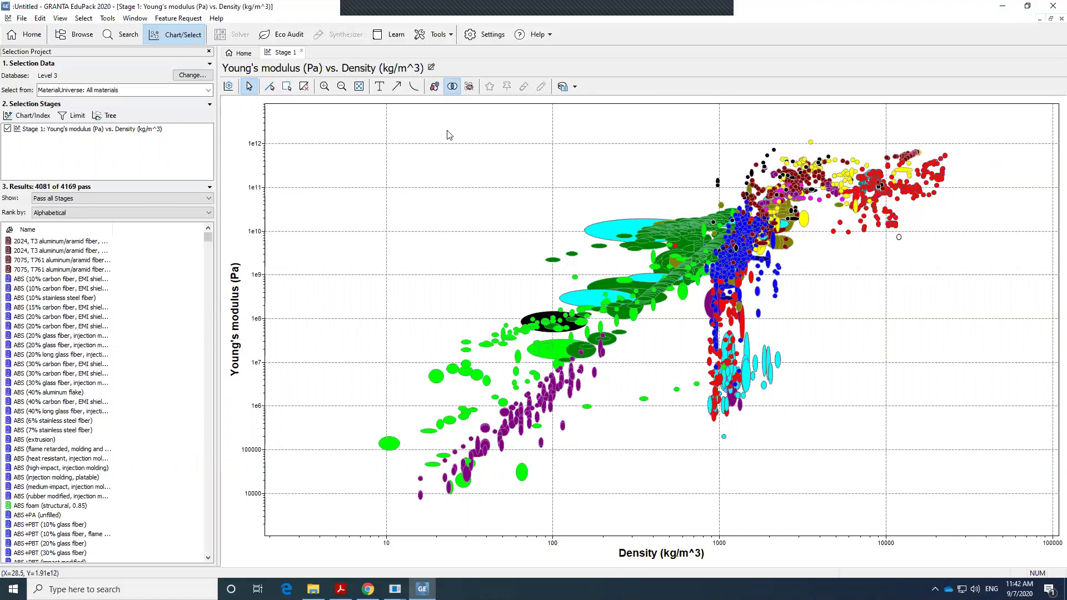
# Step: Add a slope-2 index line maximizing the index, dragged upward until 2520 materials pass
pyautogui.click(270, 86)
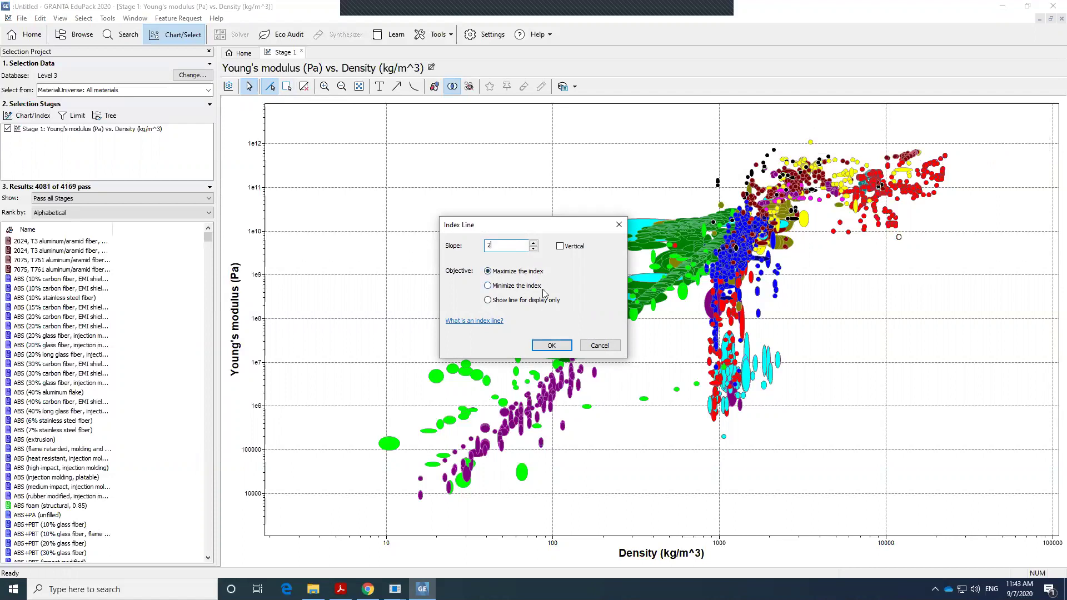
pyautogui.click(550, 345)
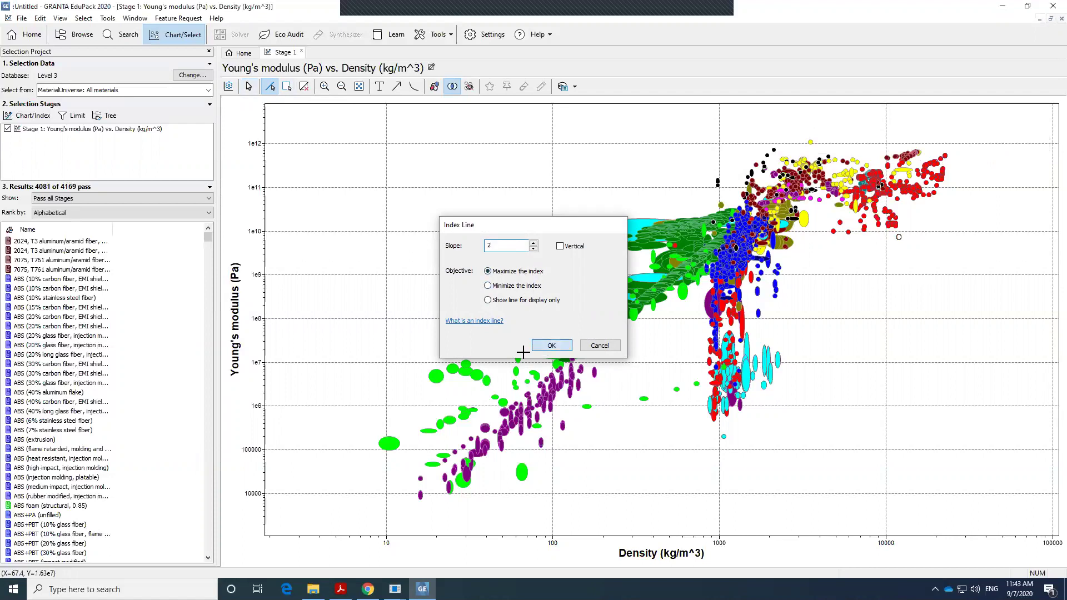
pyautogui.click(640, 346)
pyautogui.moveTo(640, 346); pyautogui.dragTo(631, 288)
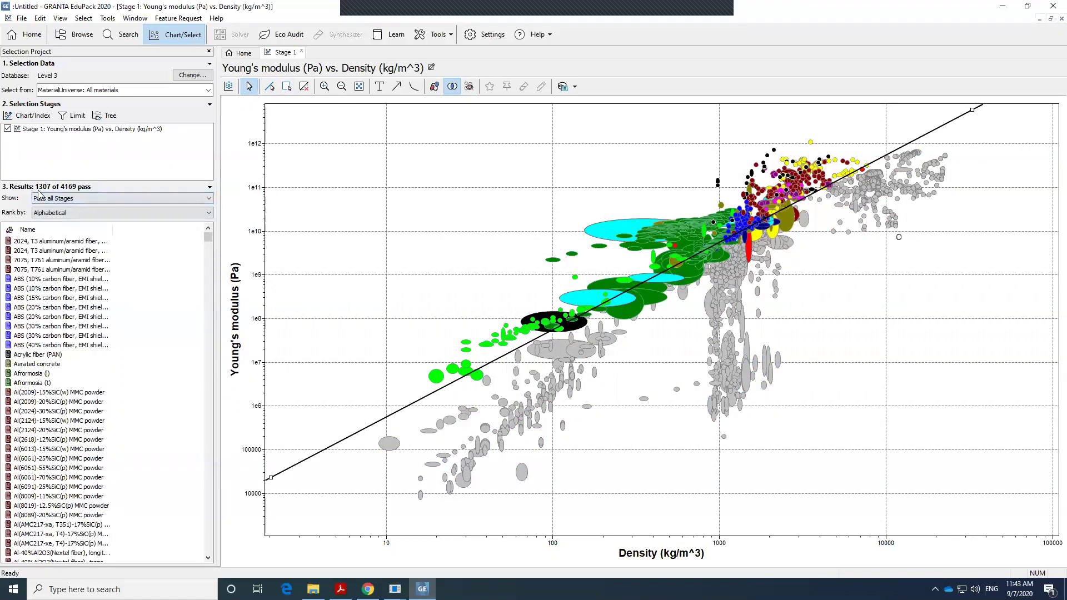
pyautogui.moveTo(500, 357)
pyautogui.mouseDown()
pyautogui.moveTo(486, 308)
pyautogui.moveTo(522, 360)
pyautogui.mouseUp()
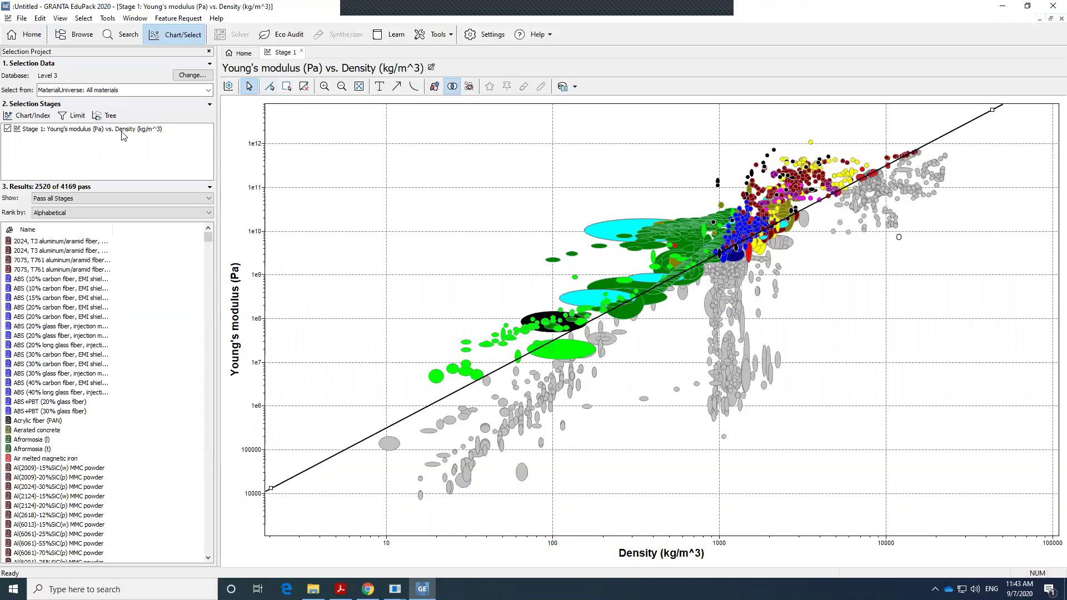
# Step: Add a limit stage with a Thermal properties Melting point minimum of 3000 °C, leaving 39 materials
pyautogui.click(74, 115)
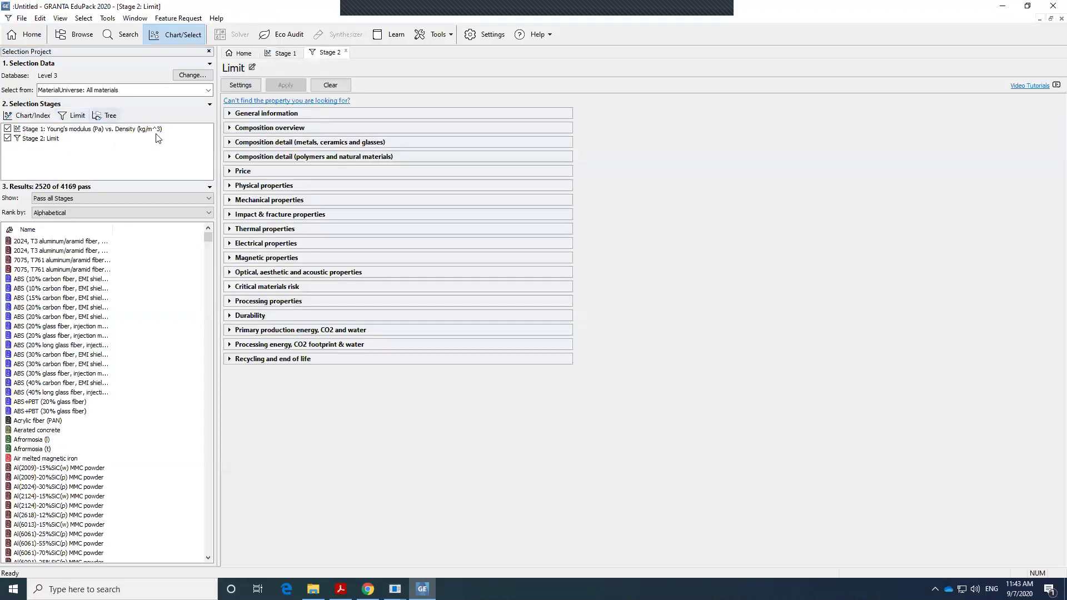
pyautogui.click(229, 201)
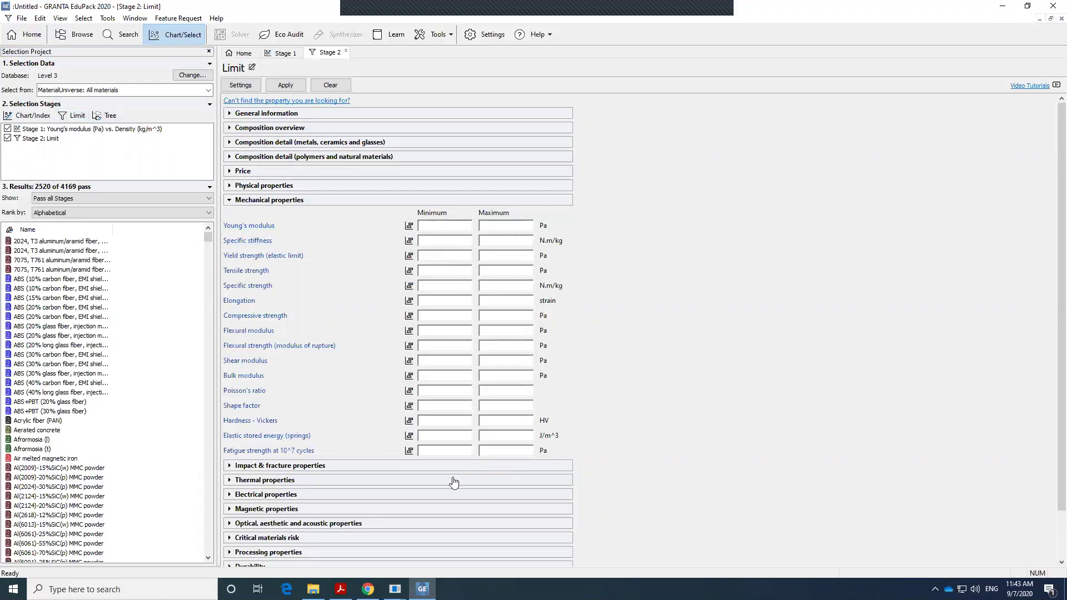
pyautogui.scroll(-3, 409, 450)
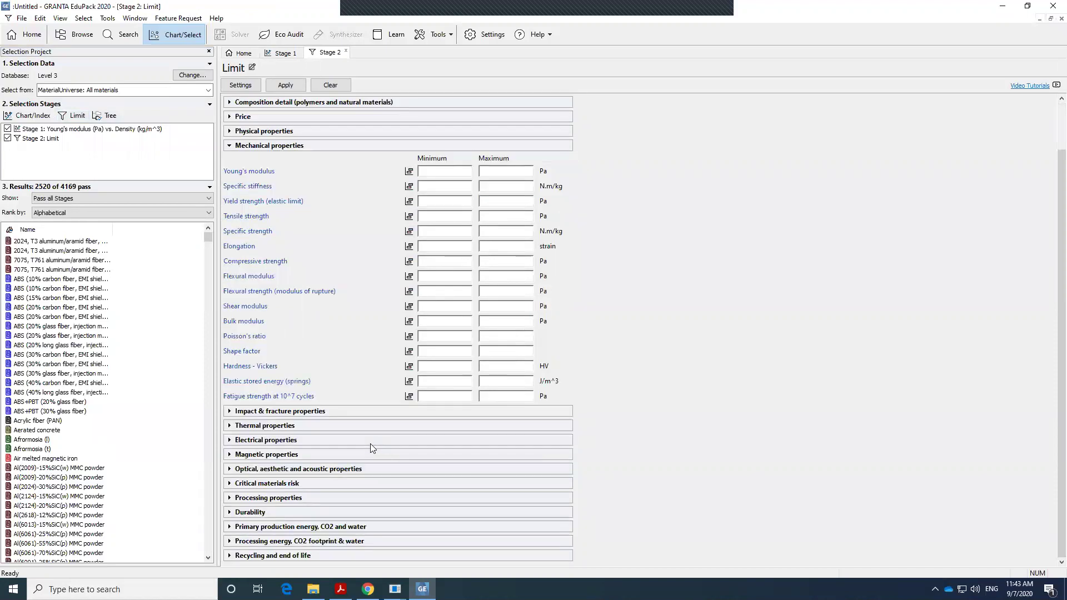
pyautogui.click(230, 426)
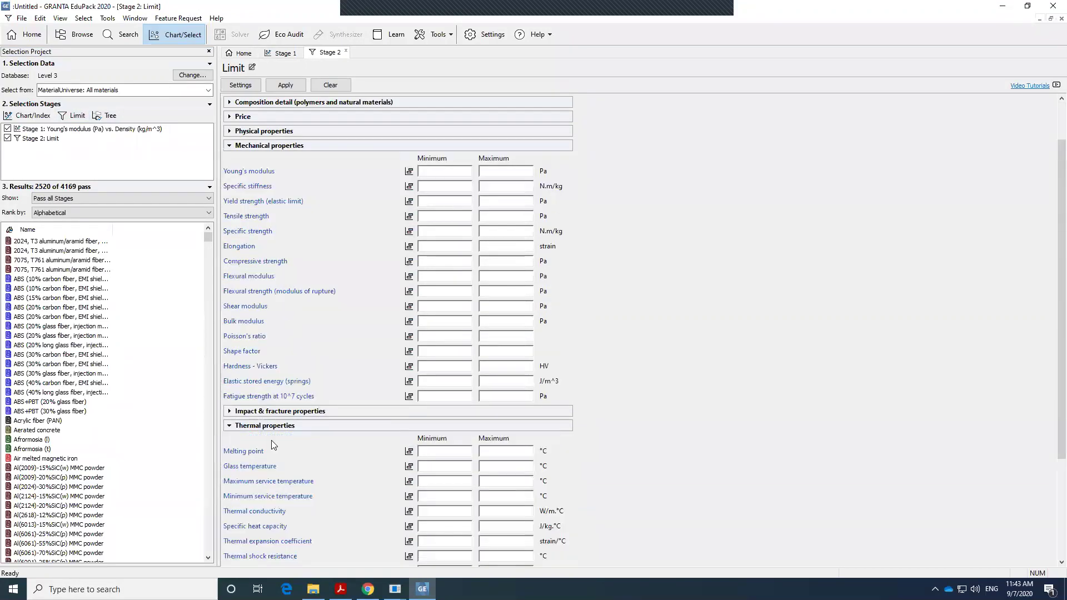
pyautogui.scroll(-5, 336, 450)
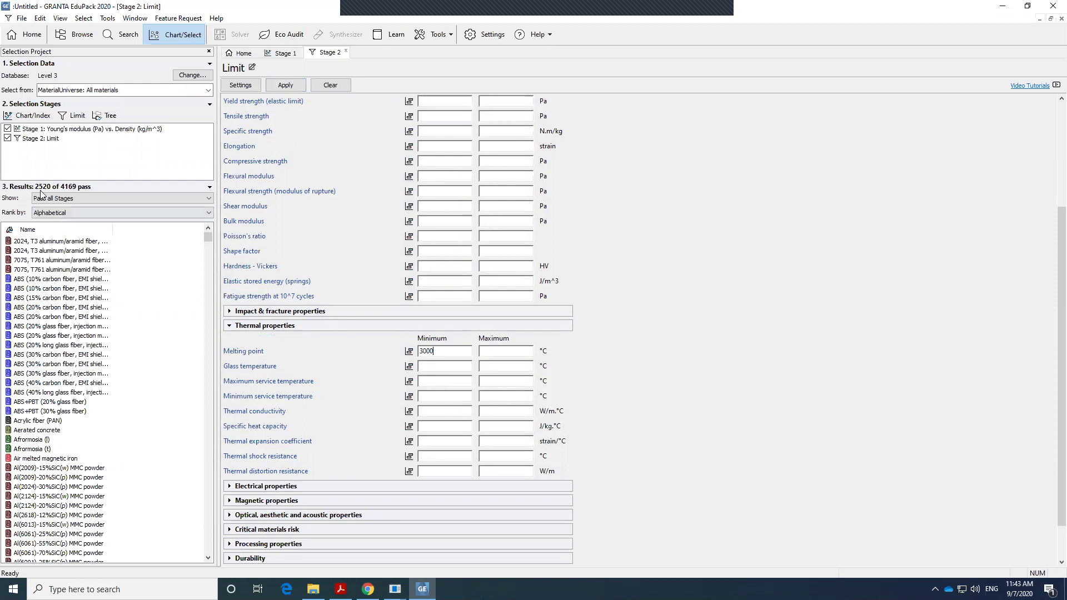
pyautogui.click(284, 85)
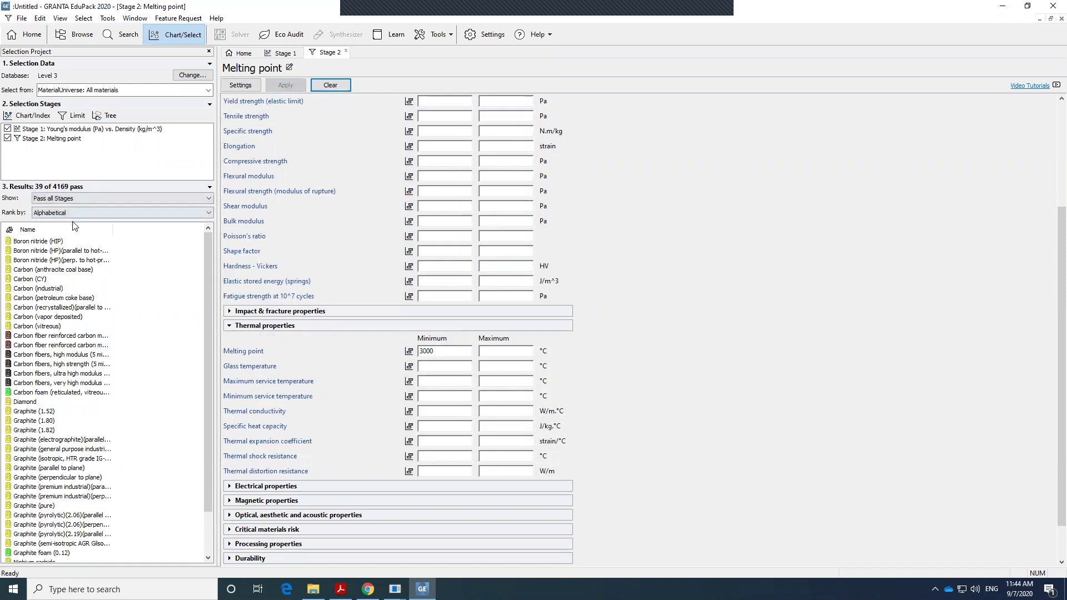
pyautogui.scroll(-2, 70, 322)
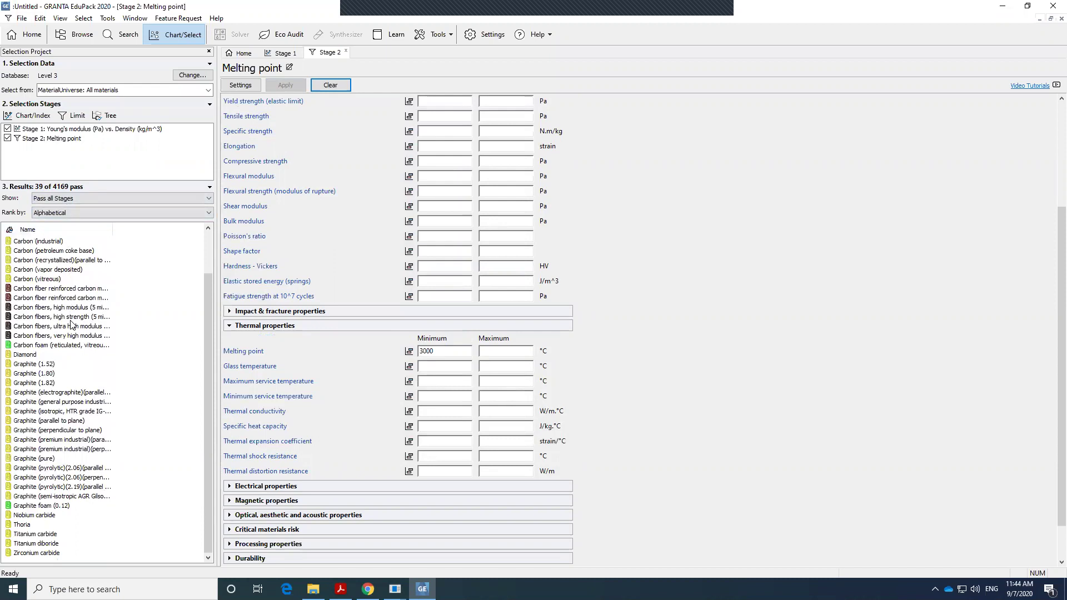
pyautogui.scroll(2, 71, 322)
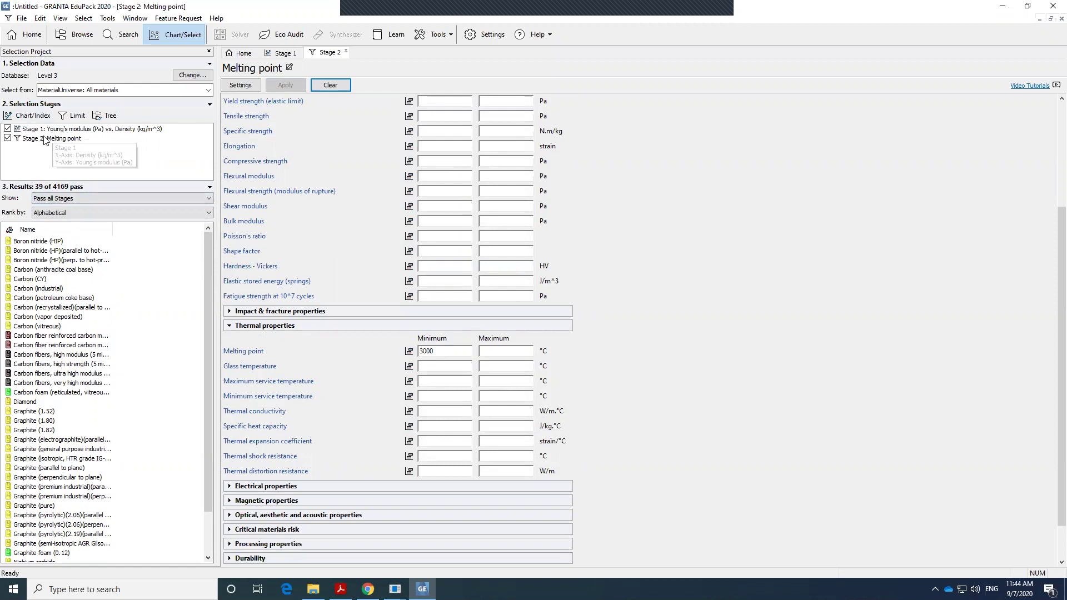
# Step: Add a tree stage restricting MaterialUniverse to the Hybrids family
pyautogui.click(112, 118)
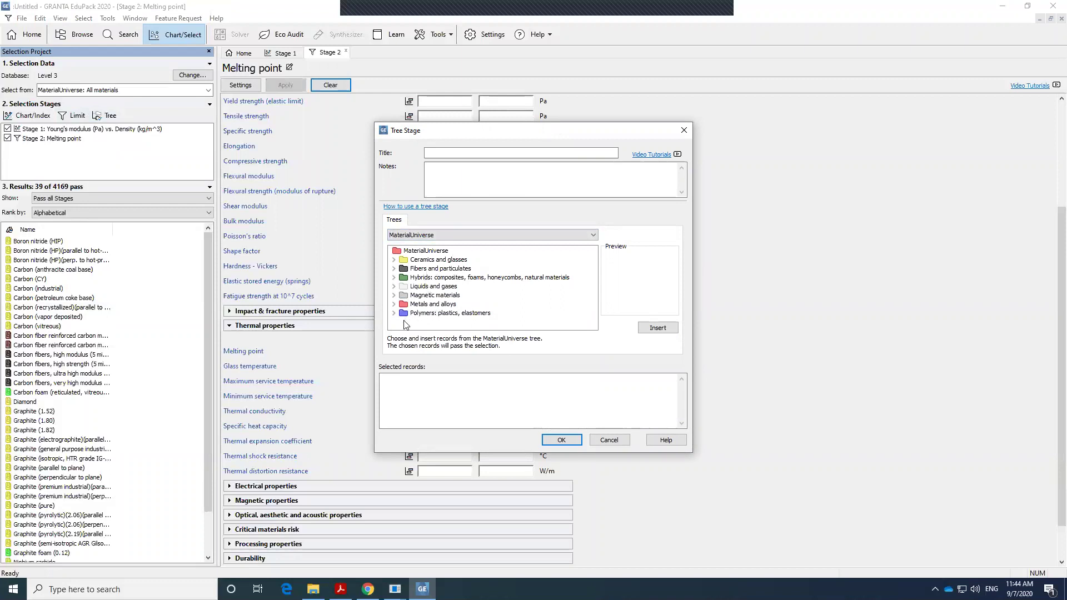
pyautogui.click(453, 278)
pyautogui.click(667, 329)
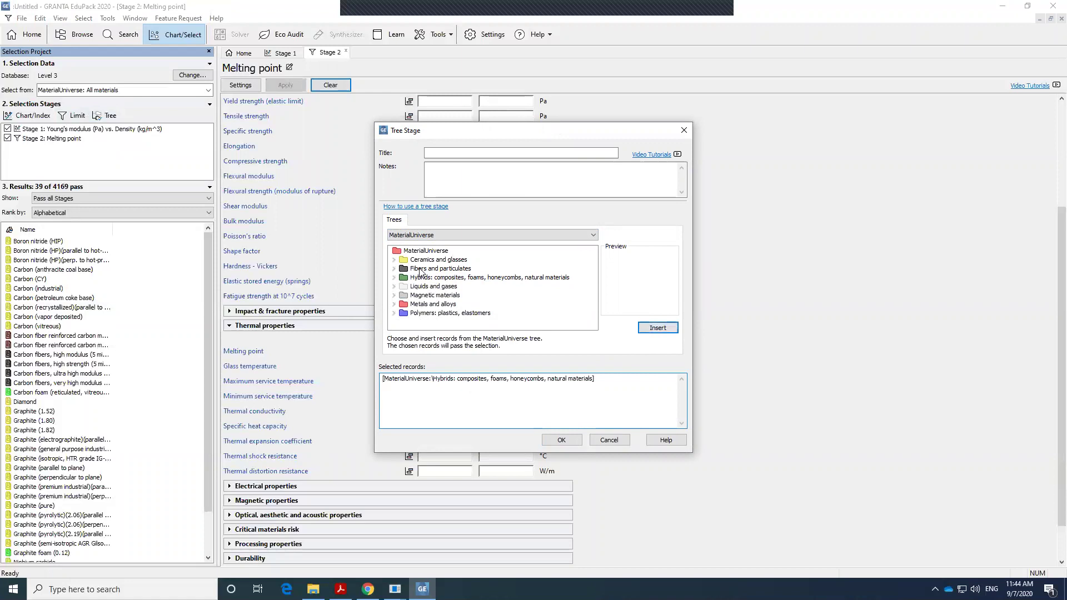
pyautogui.click(561, 439)
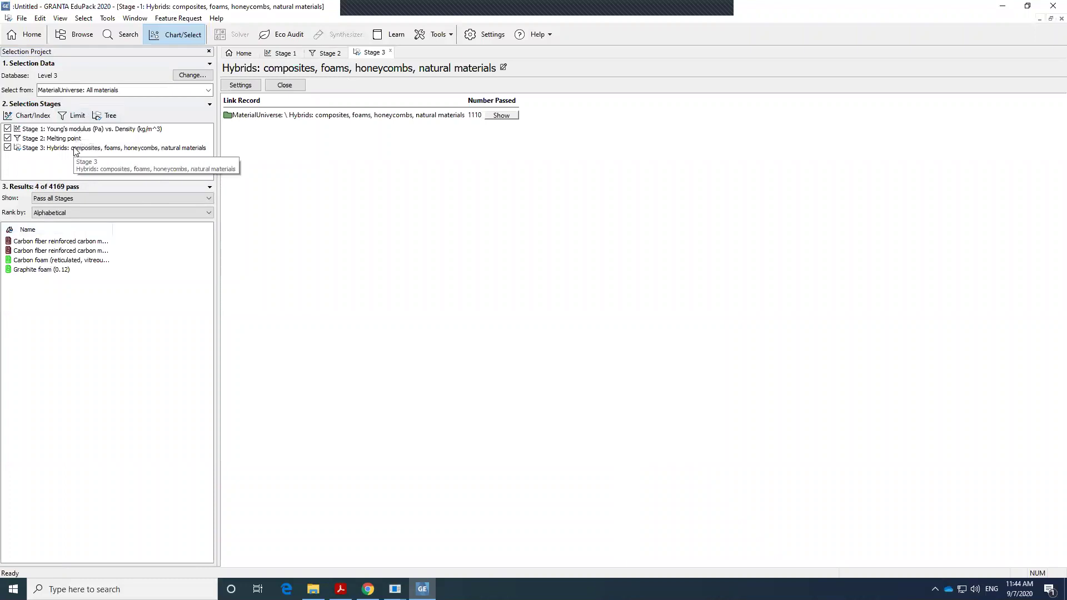
# Step: Show the results passing the Young's modulus stage, then the melting point stage
pyautogui.click(197, 199)
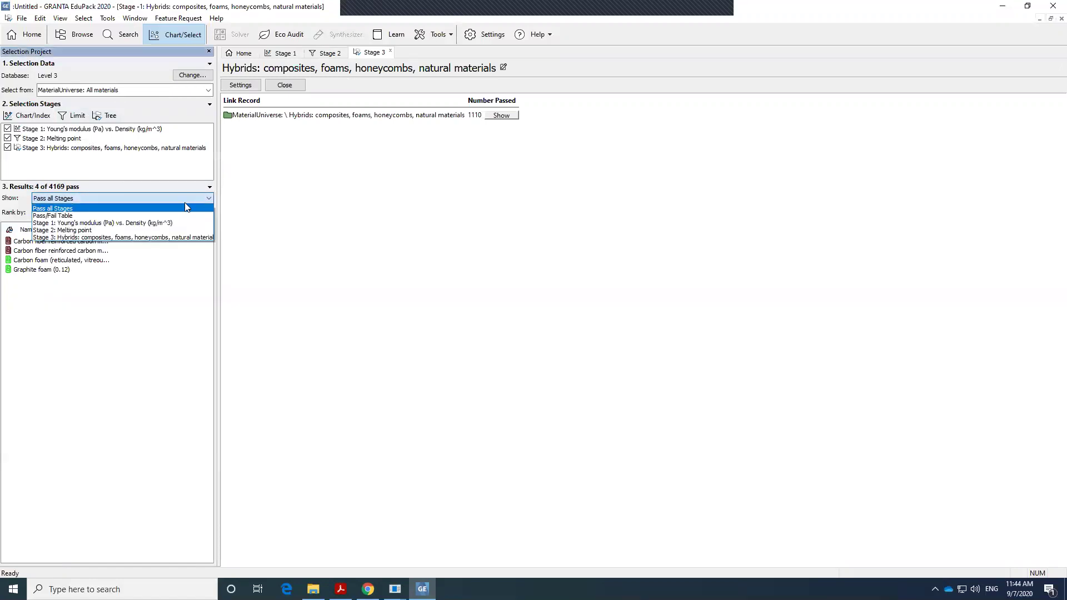
pyautogui.click(71, 224)
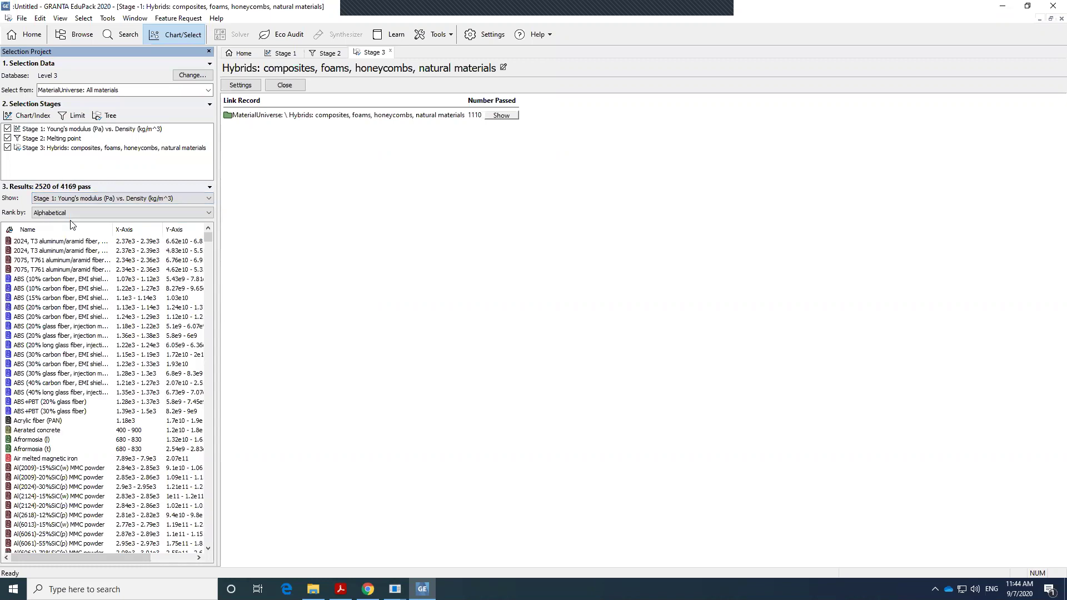
pyautogui.click(183, 198)
# Step: Review the Pass/Fail Table for every stage, then show only materials passing all stages
pyautogui.click(144, 230)
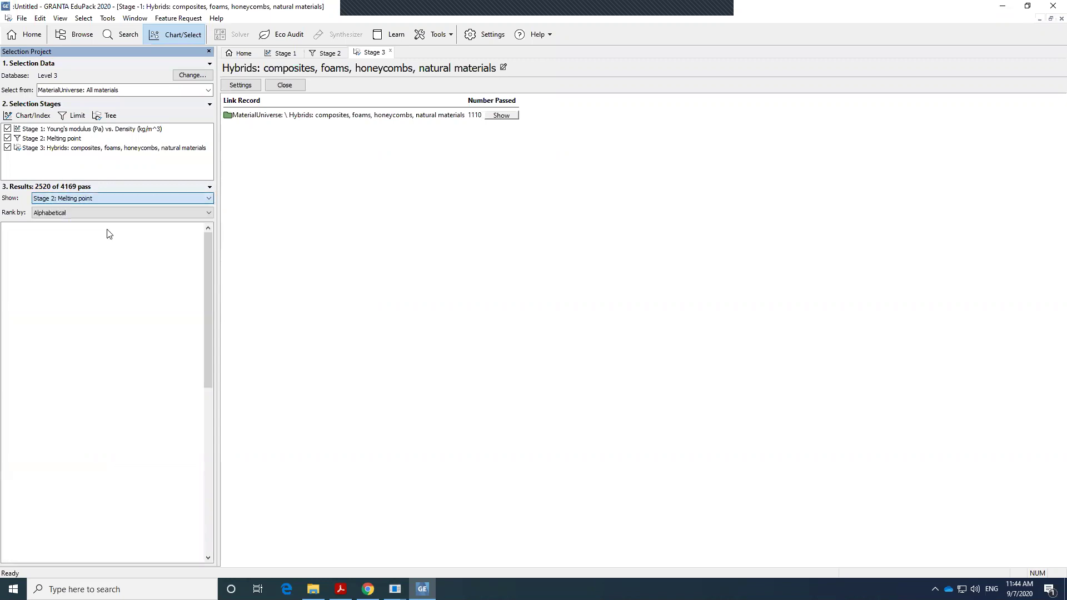
pyautogui.click(122, 198)
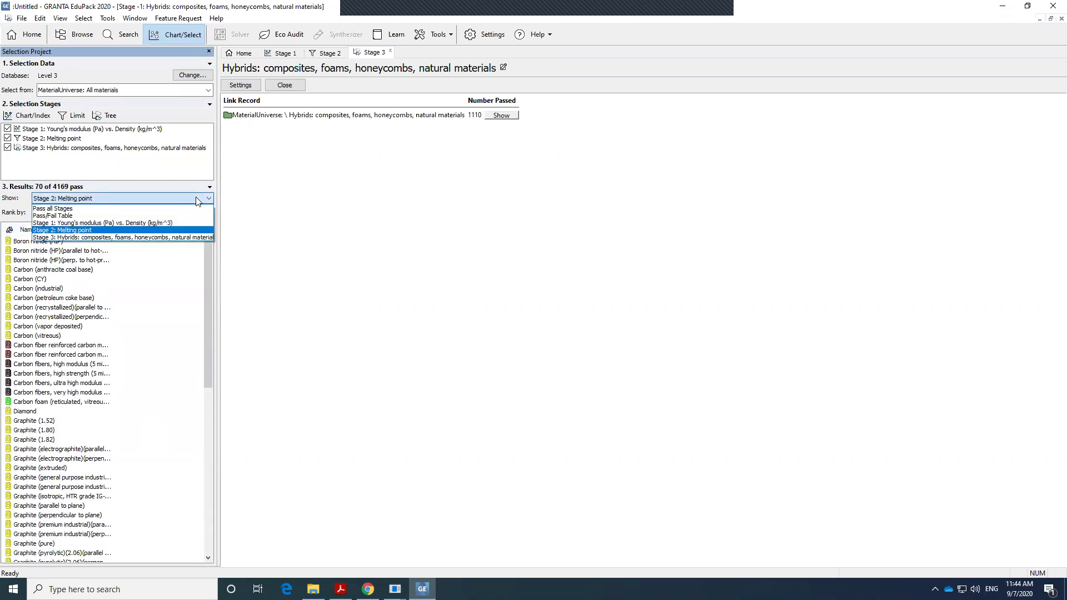
pyautogui.click(117, 216)
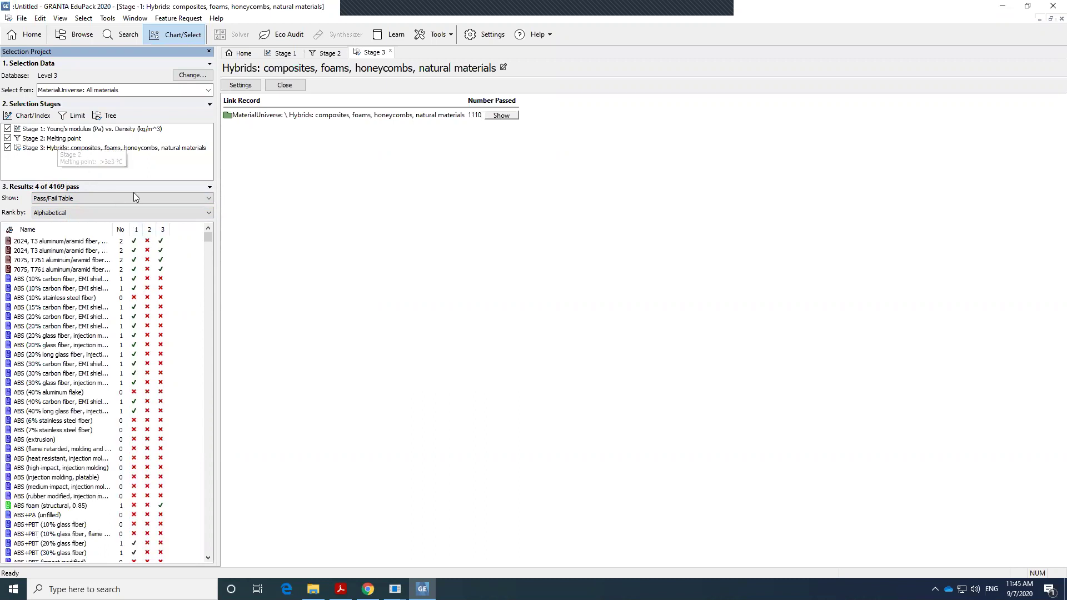
pyautogui.moveTo(207, 238)
pyautogui.mouseDown()
pyautogui.moveTo(209, 265)
pyautogui.moveTo(214, 230)
pyautogui.mouseUp()
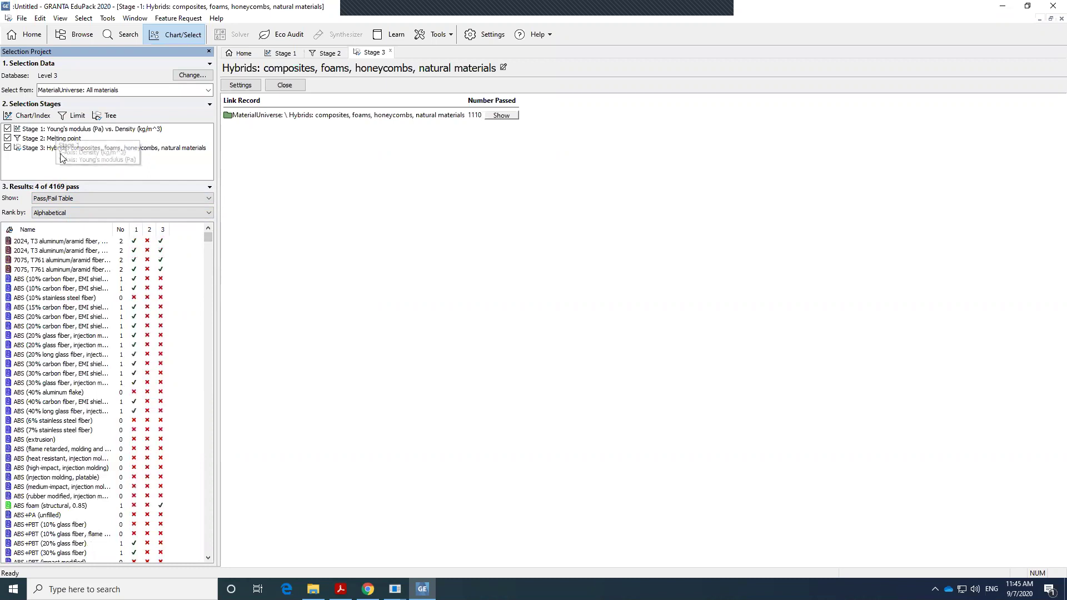
pyautogui.click(112, 201)
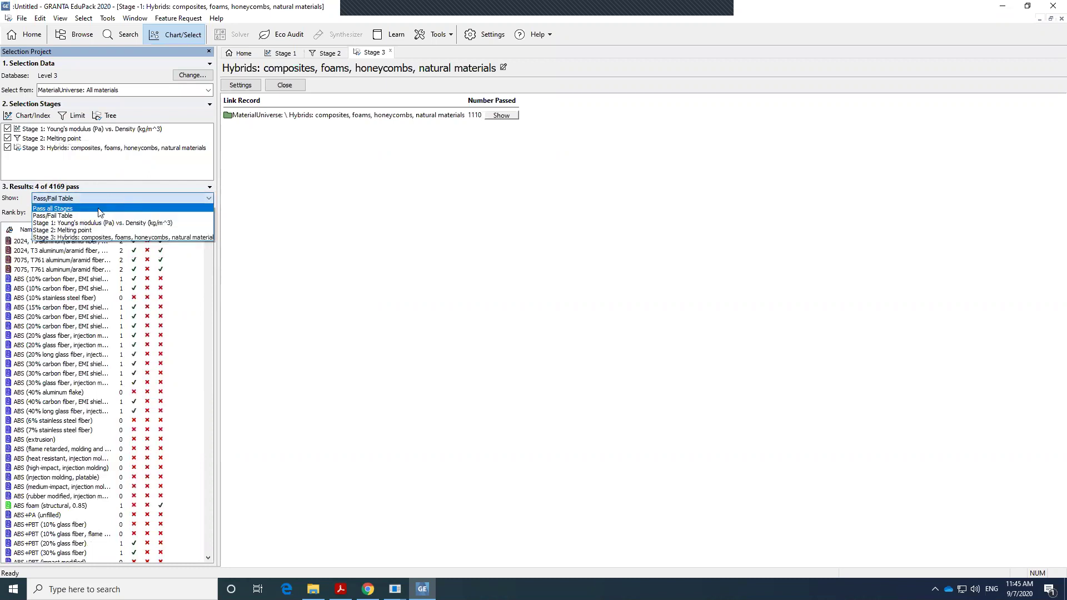
pyautogui.click(98, 208)
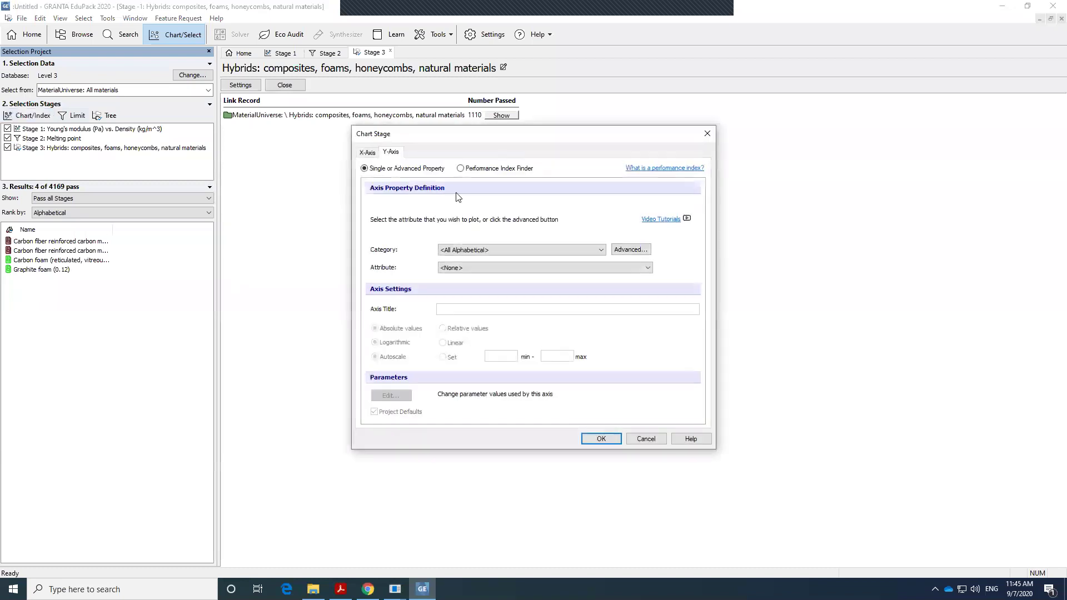
# Step: Build the Y-axis expression Tensile strength^2 / Shear modulus^3 from Mechanical properties
pyautogui.click(642, 250)
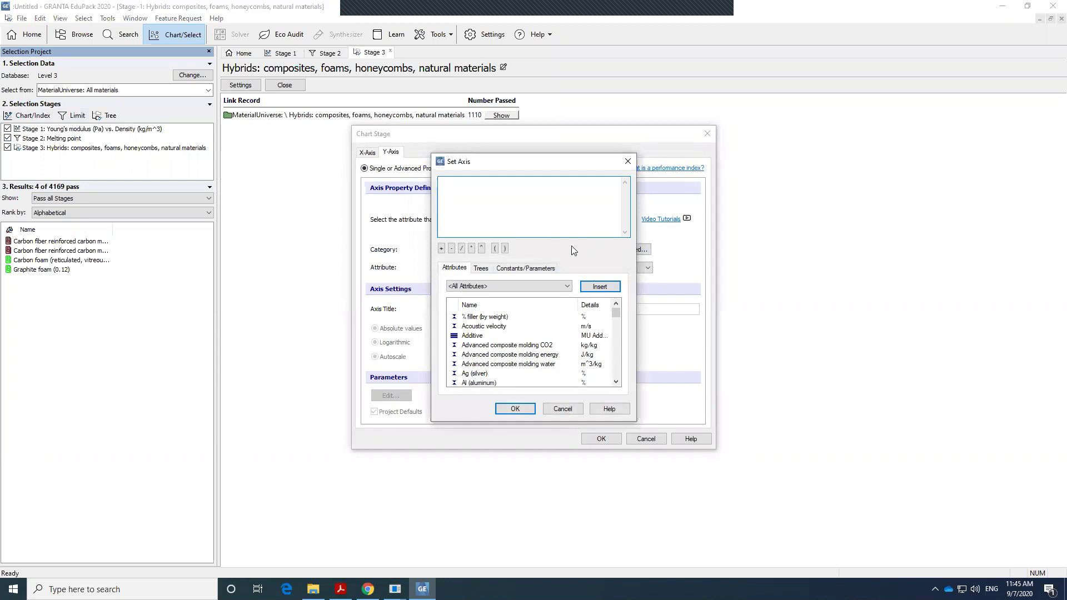
pyautogui.click(530, 286)
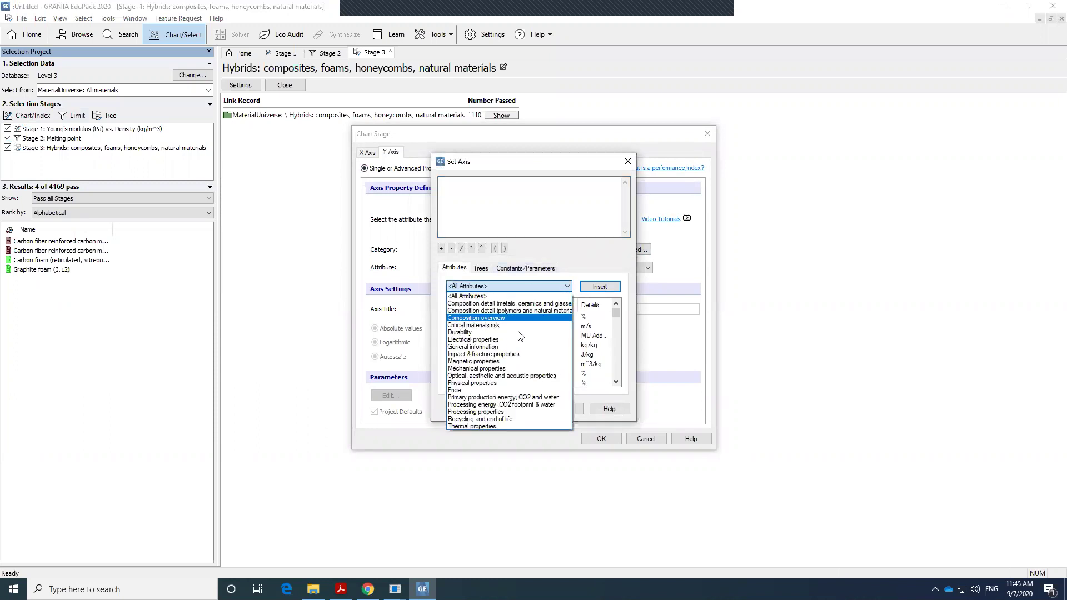
pyautogui.click(504, 369)
pyautogui.scroll(-2, 504, 371)
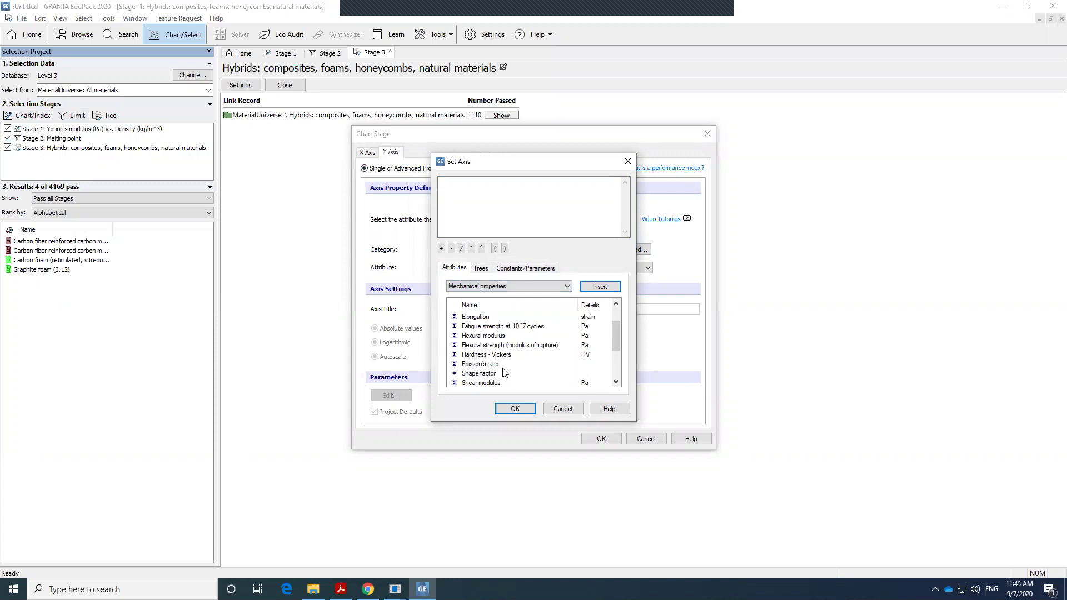
pyautogui.click(496, 383)
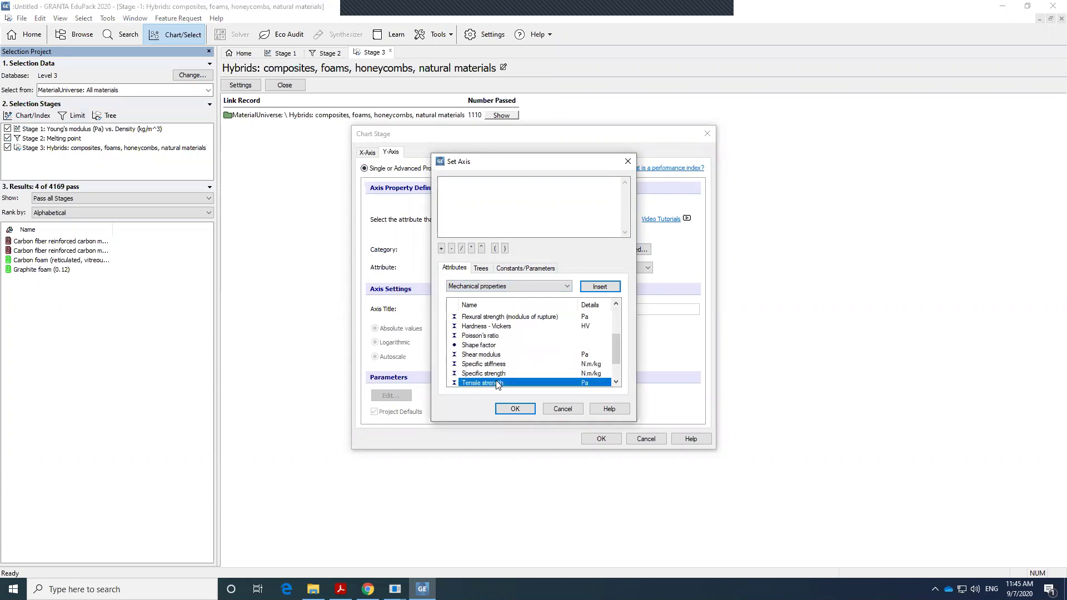
pyautogui.scroll(-1, 496, 383)
pyautogui.click(600, 287)
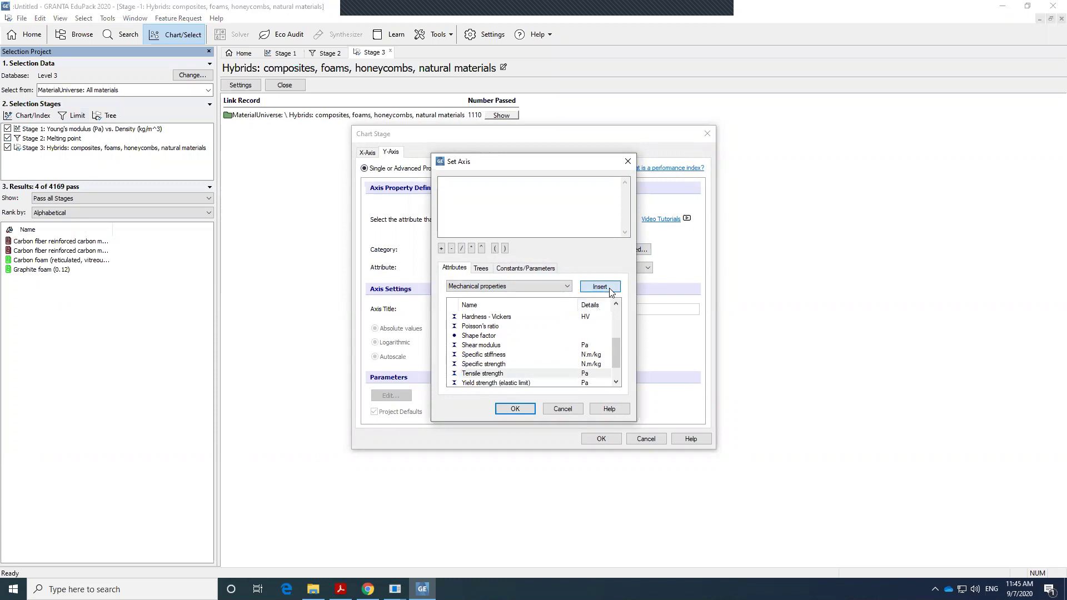
pyautogui.click(481, 249)
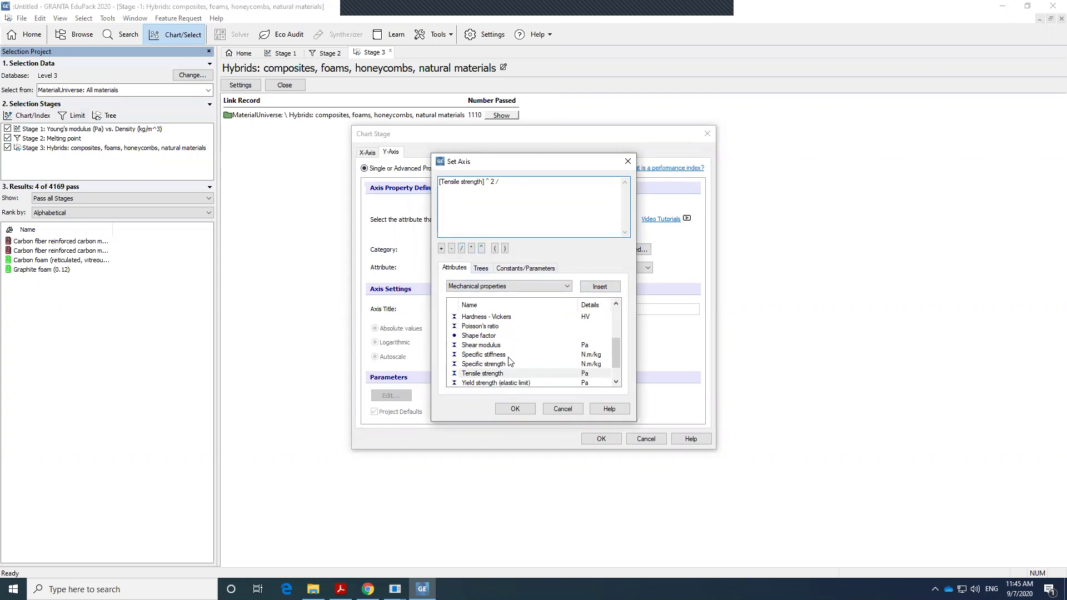
pyautogui.click(491, 346)
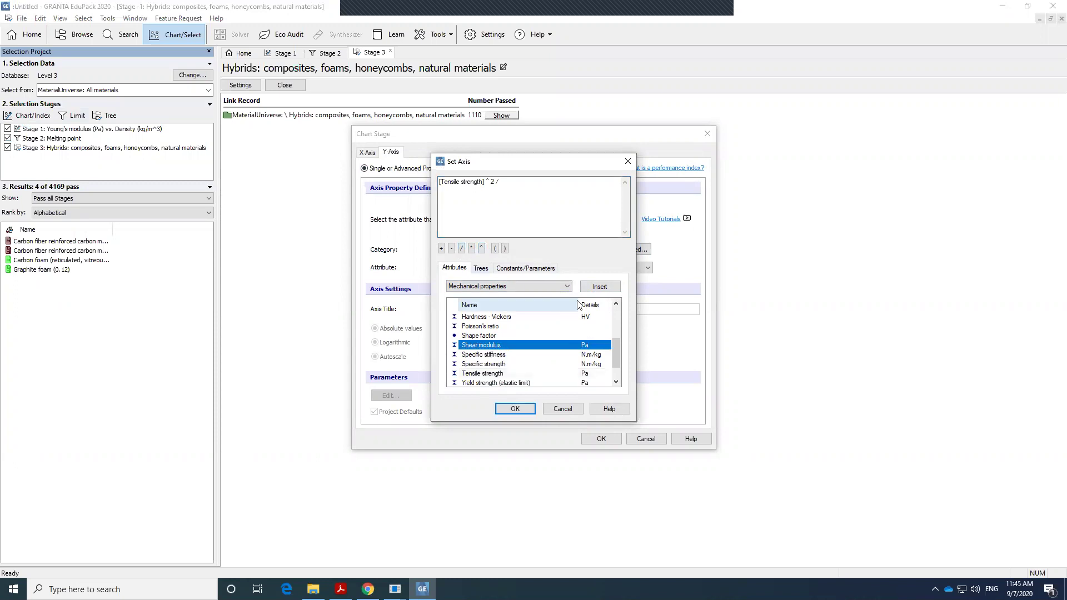
pyautogui.click(600, 287)
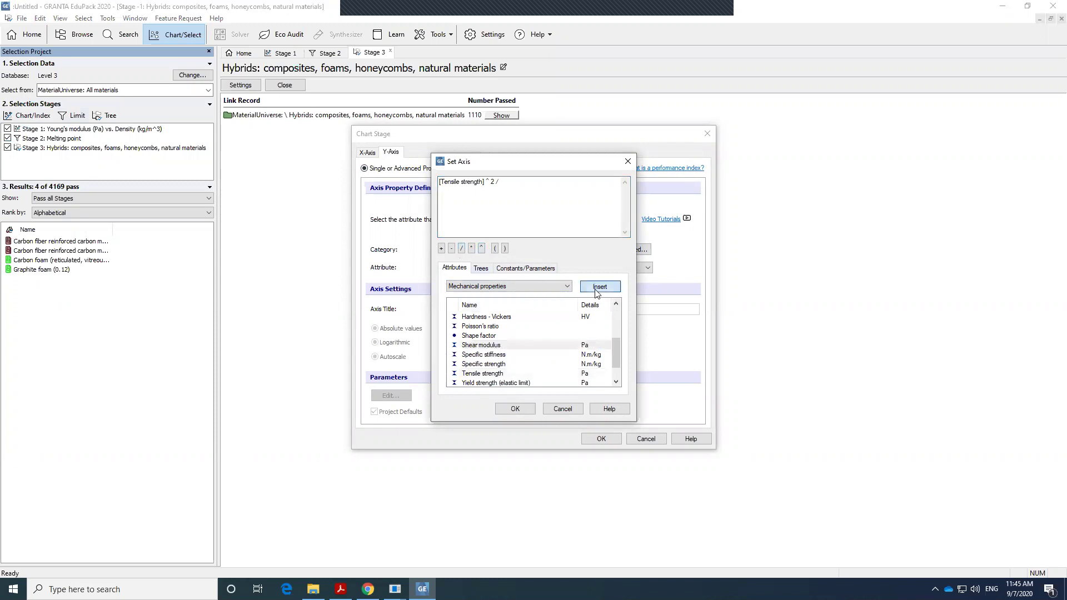
pyautogui.click(482, 249)
pyautogui.write('3')
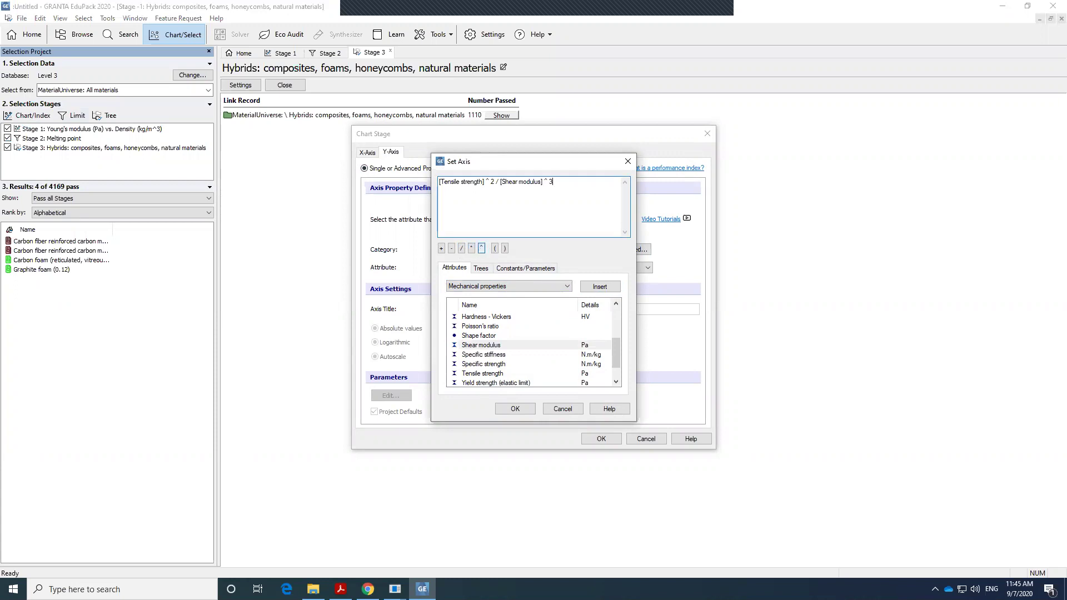
pyautogui.click(522, 409)
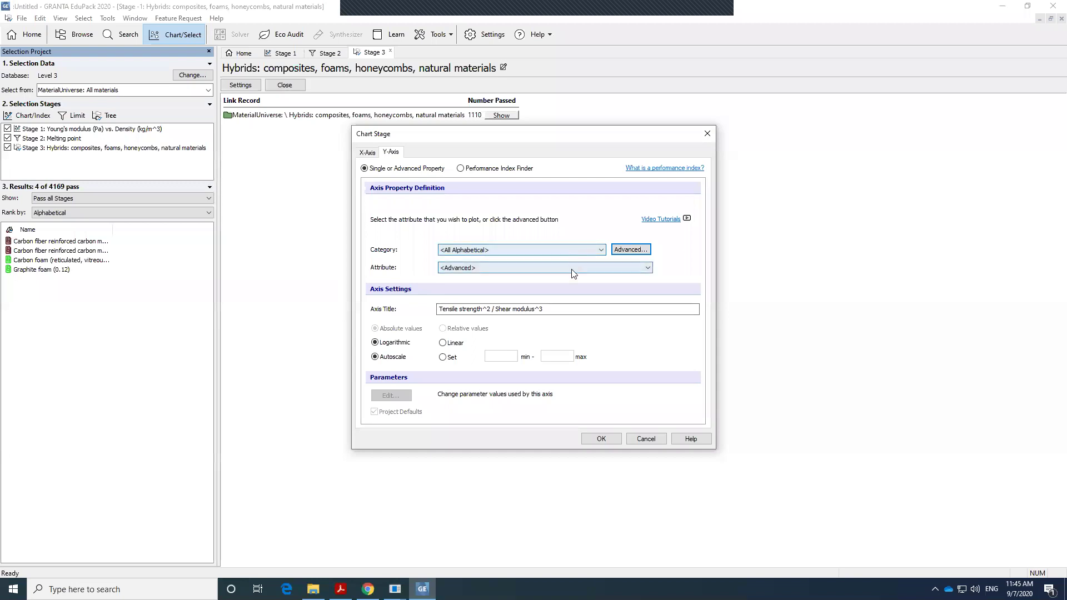
# Step: Set the X-axis to Physical properties > Density and create the Stage 4 chart
pyautogui.click(369, 153)
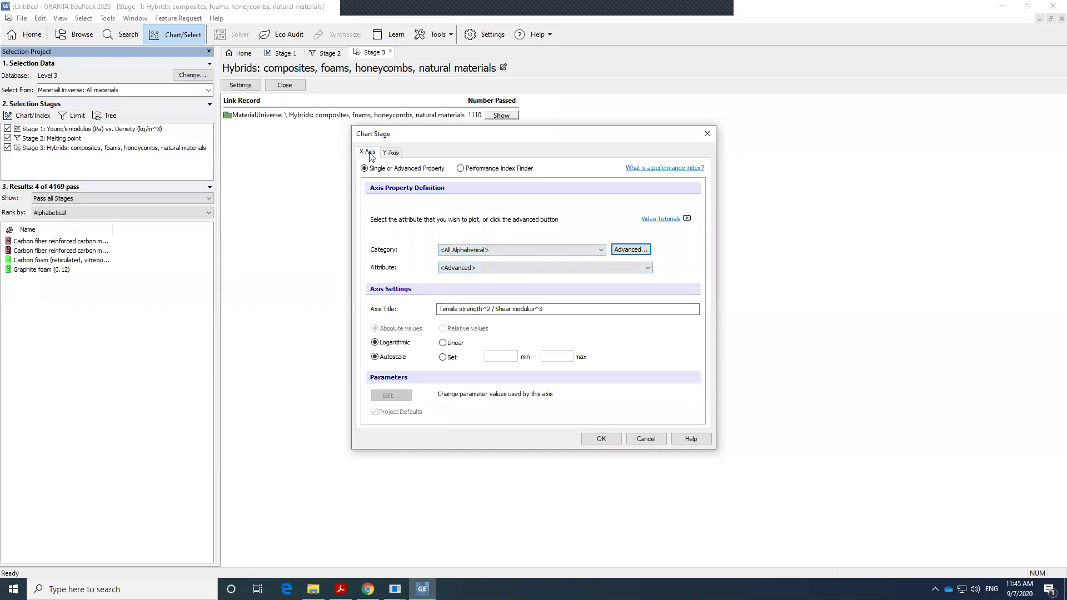
pyautogui.click(531, 250)
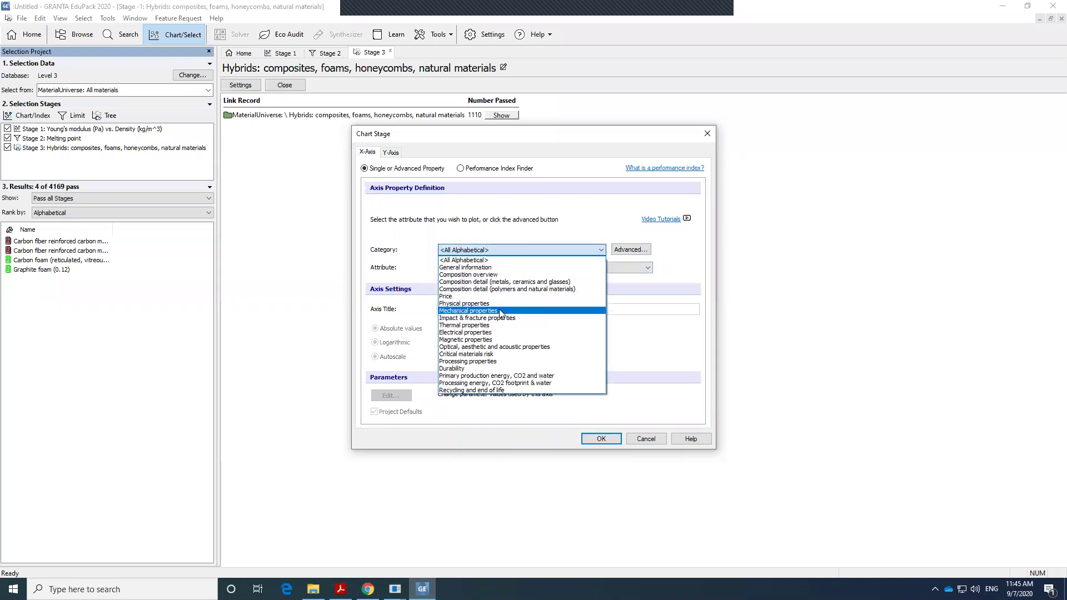
pyautogui.click(500, 304)
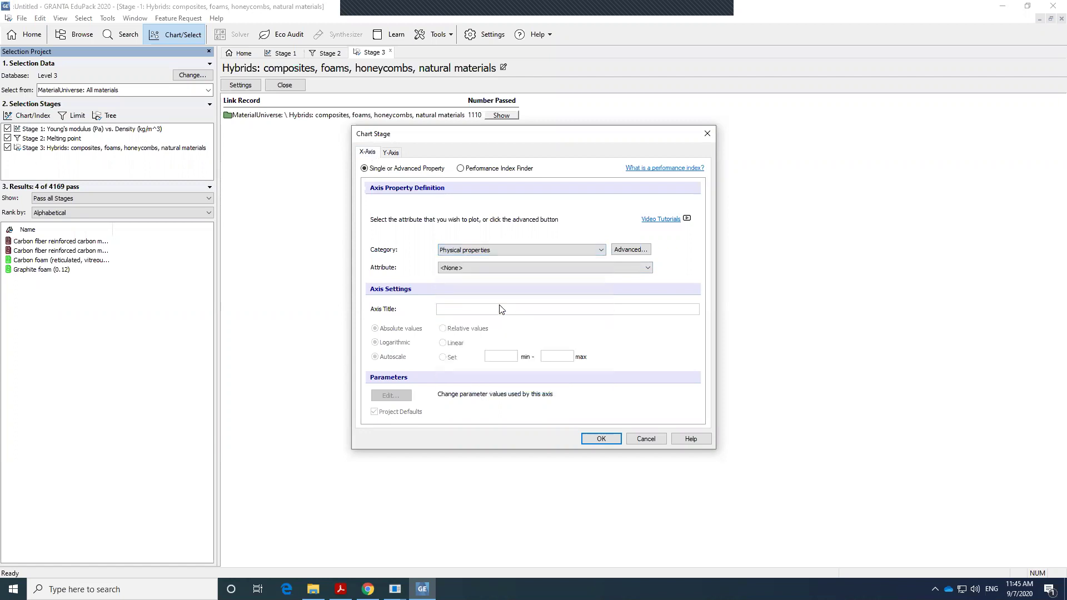
pyautogui.click(625, 268)
pyautogui.click(529, 283)
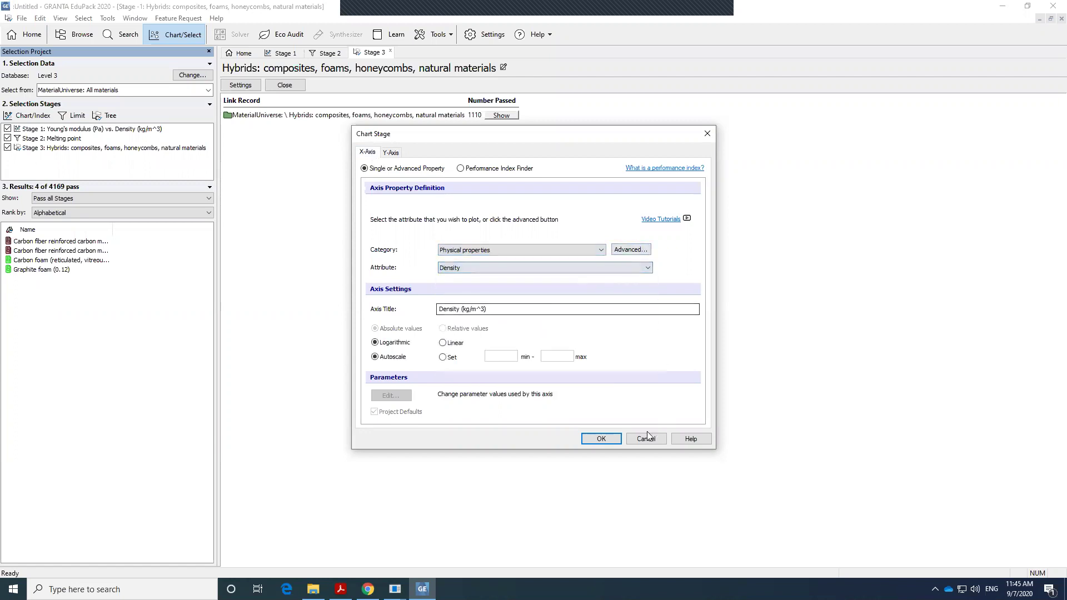
pyautogui.click(600, 439)
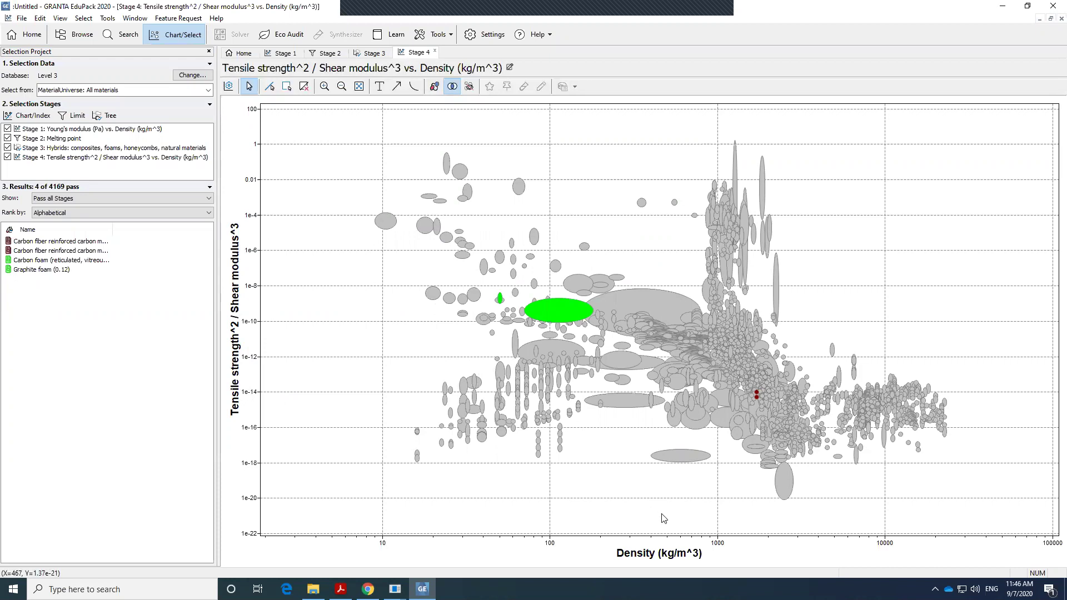
# Step: Add a slope-1 index line maximizing the index, raised just under the green foam; label Carbon foam
pyautogui.click(270, 86)
pyautogui.click(634, 309)
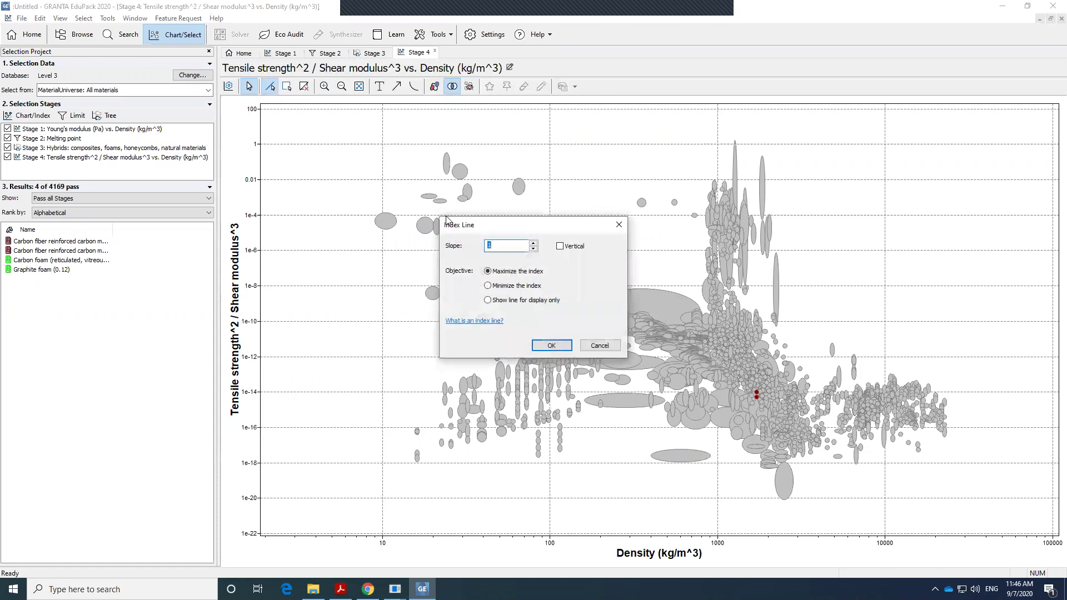
pyautogui.click(550, 345)
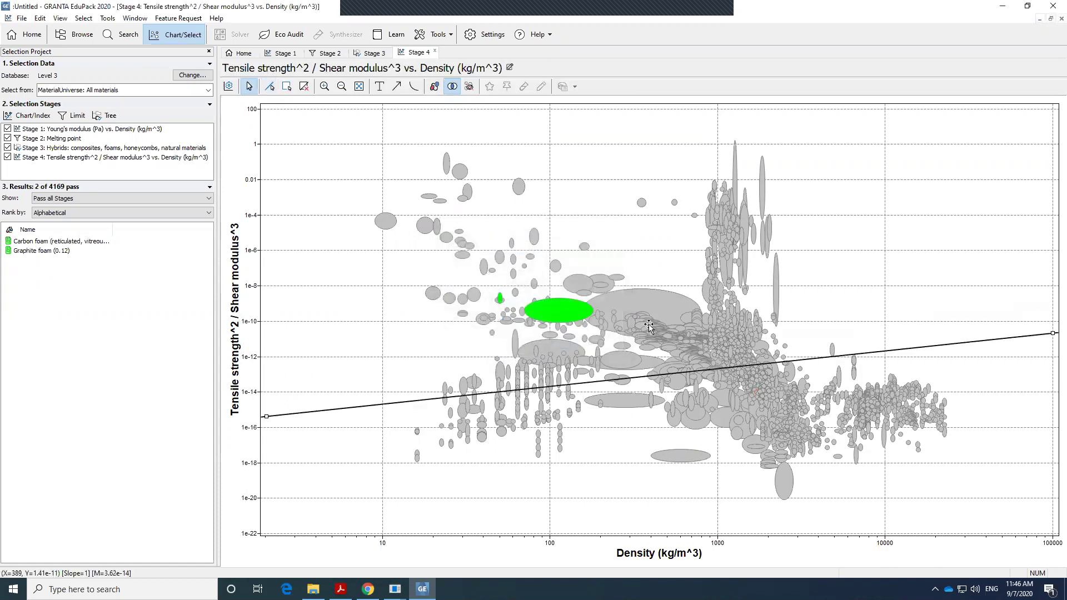
pyautogui.moveTo(651, 376); pyautogui.dragTo(649, 321)
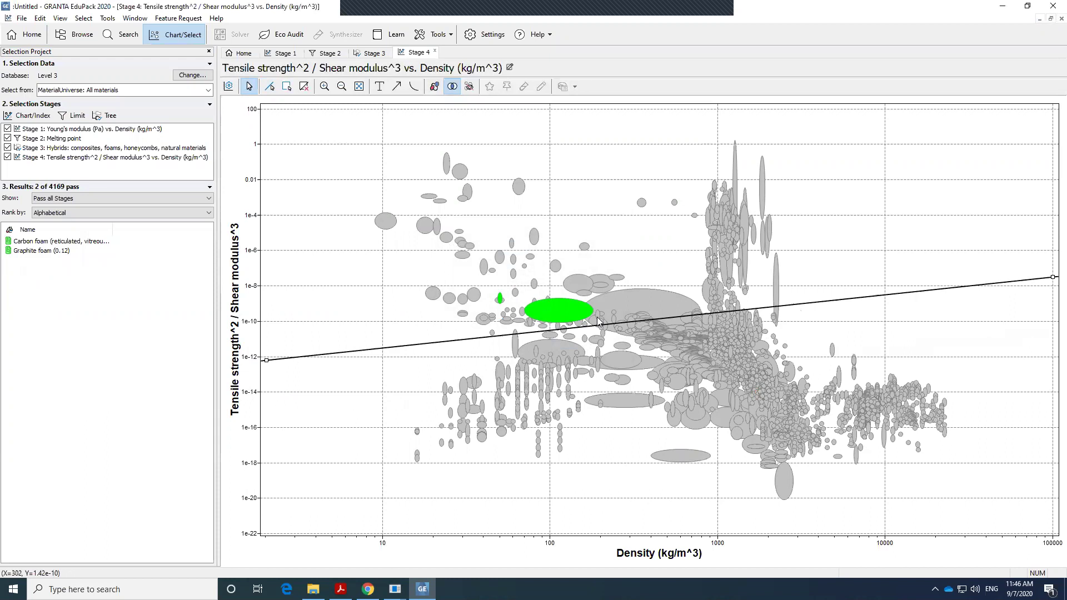
pyautogui.click(500, 300)
# Step: Uncheck Stage 2: Melting point so 64 of 4169 materials pass
pyautogui.click(7, 139)
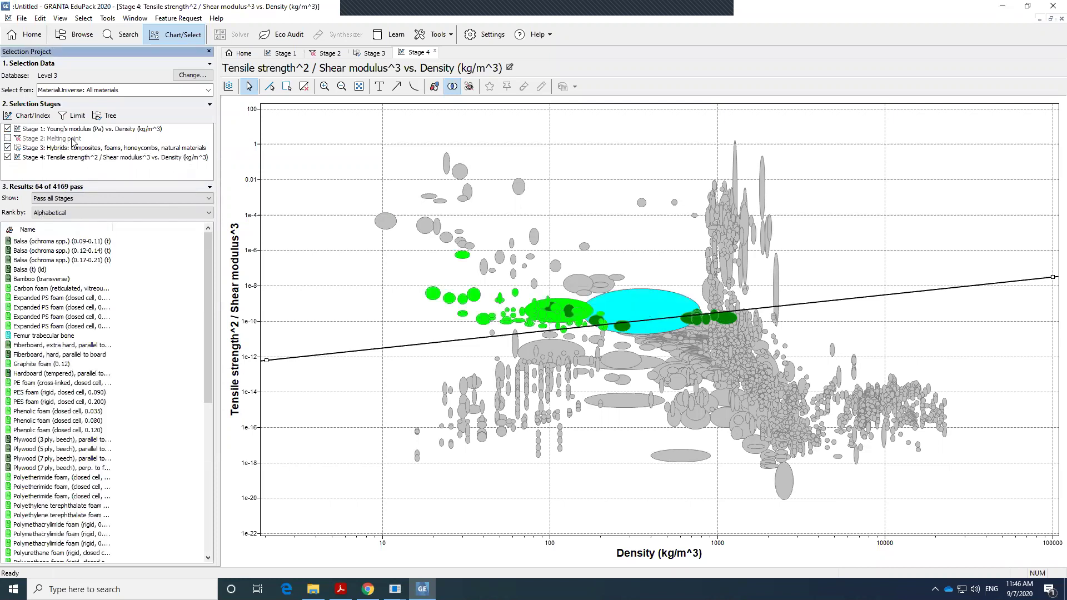
pyautogui.scroll(-5, 95, 356)
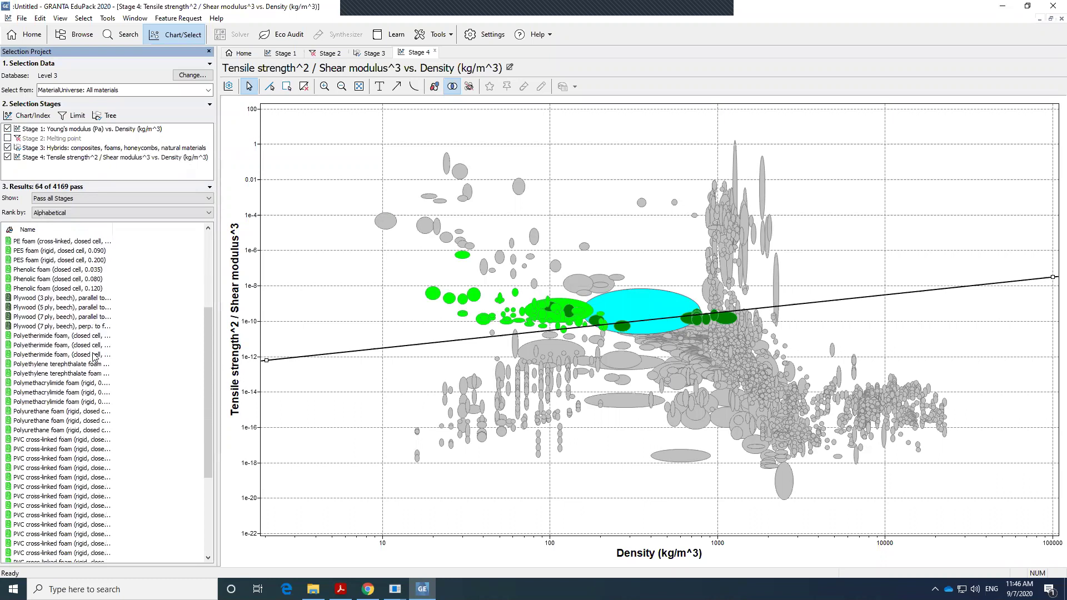
pyautogui.scroll(-3, 94, 360)
pyautogui.scroll(3, 95, 360)
pyautogui.scroll(4, 95, 360)
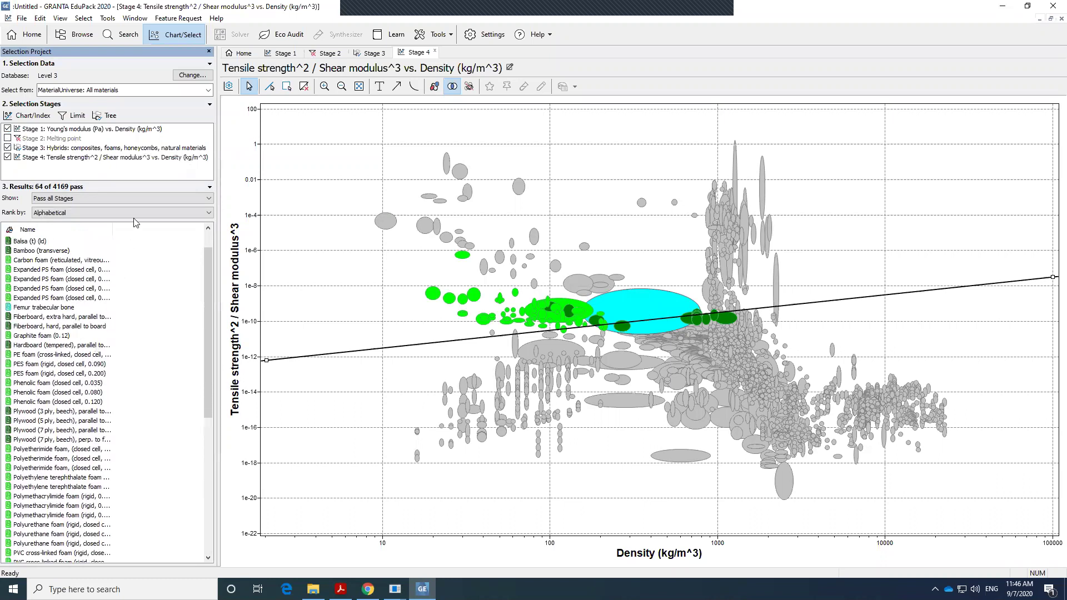
pyautogui.click(107, 18)
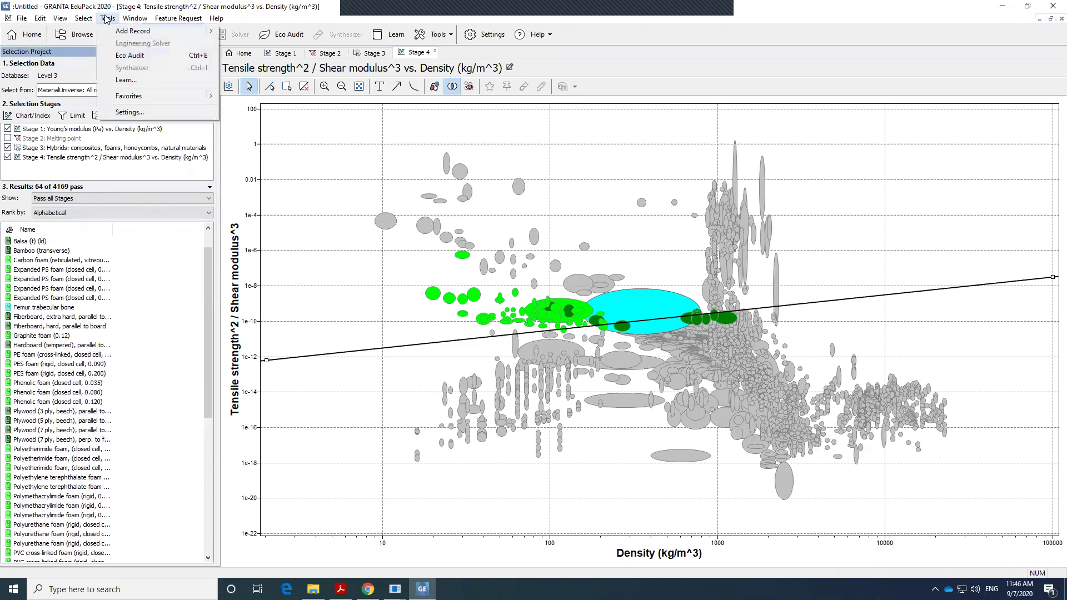
pyautogui.click(130, 112)
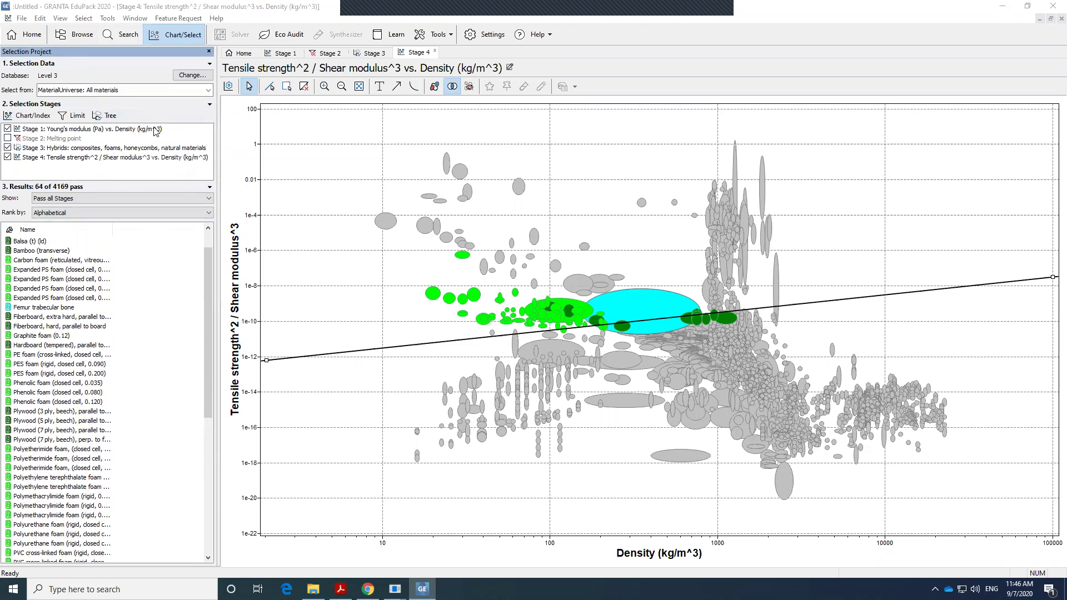
pyautogui.click(557, 179)
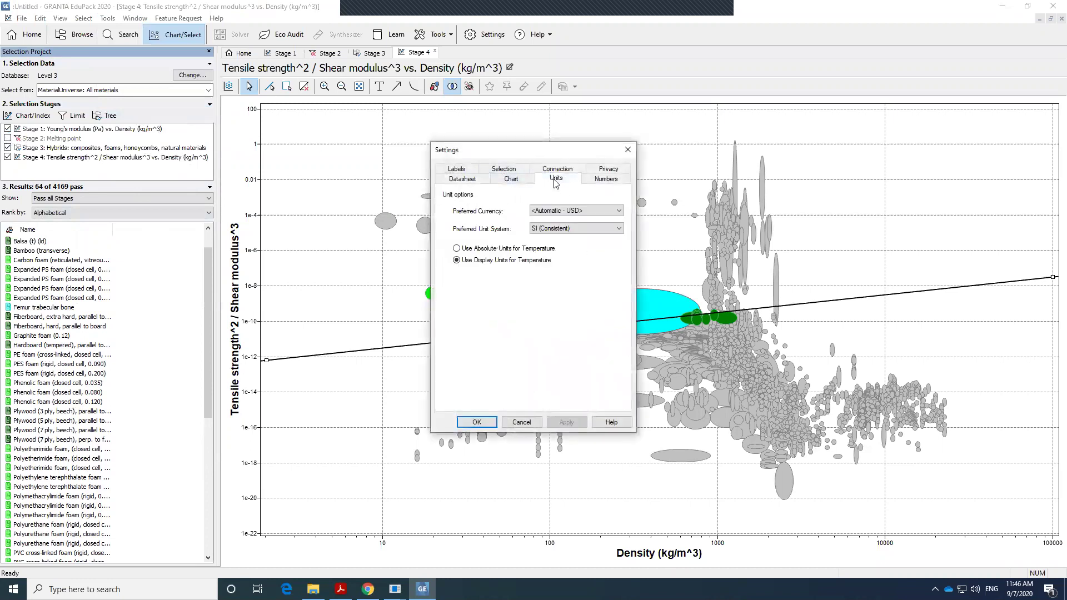
pyautogui.click(594, 230)
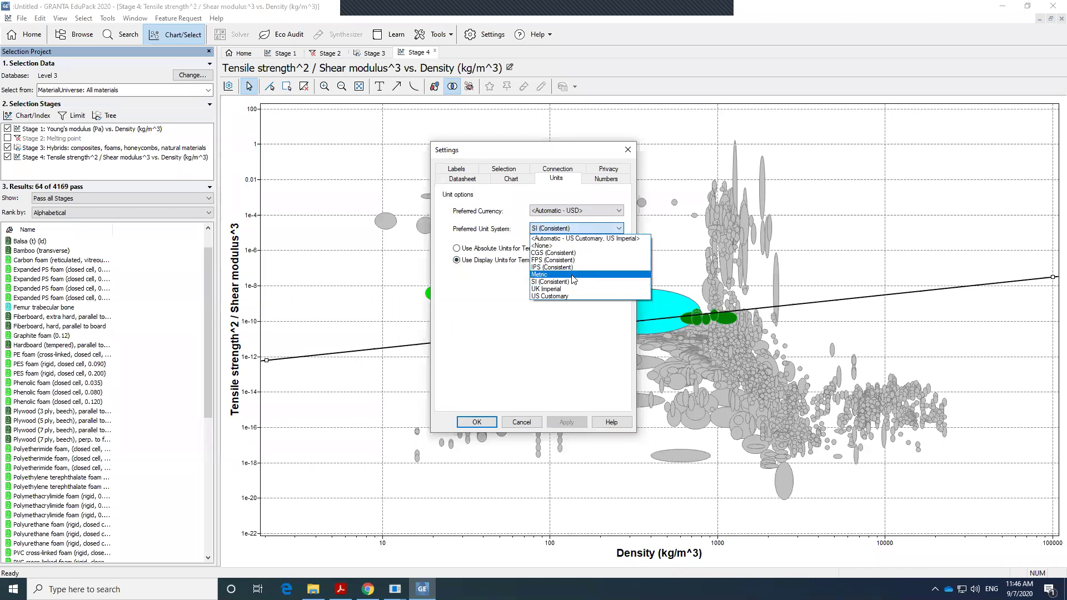
pyautogui.click(564, 283)
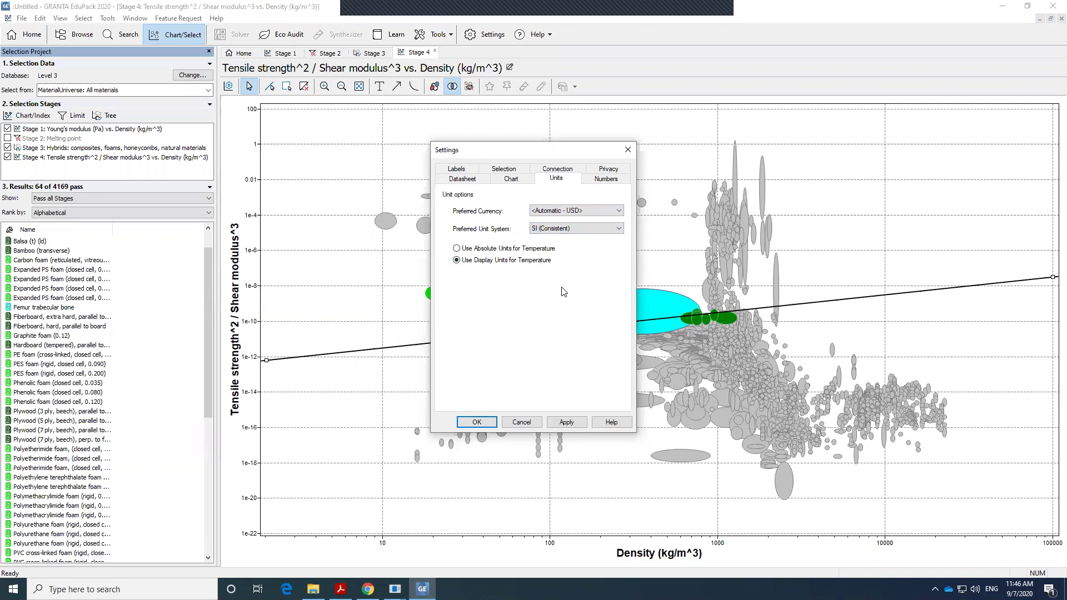
pyautogui.click(476, 422)
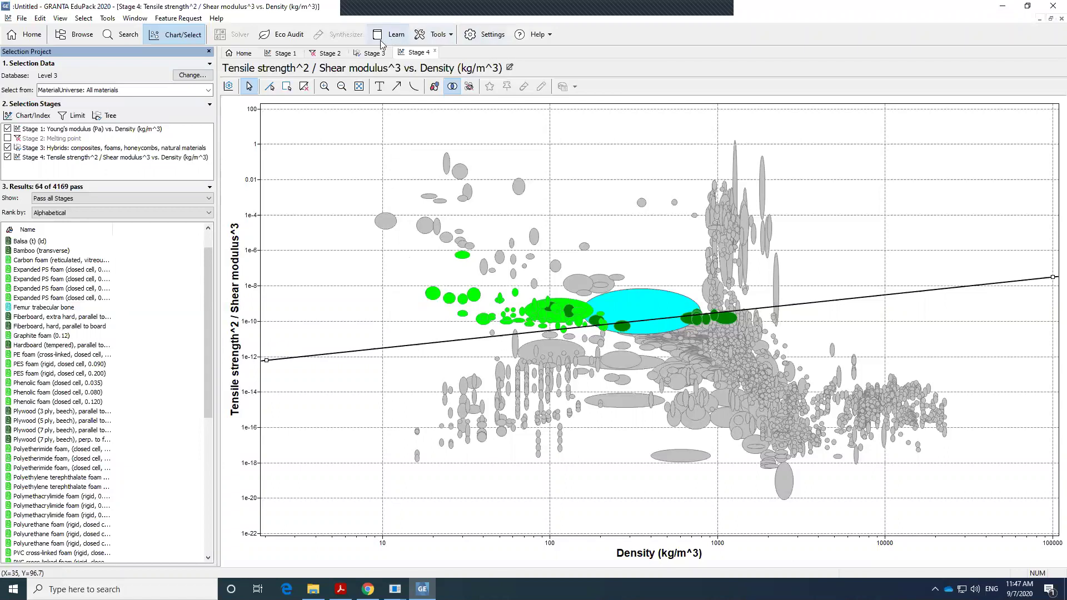
# Step: Look through the Stage 1–4 pages and close each of them
pyautogui.click(329, 53)
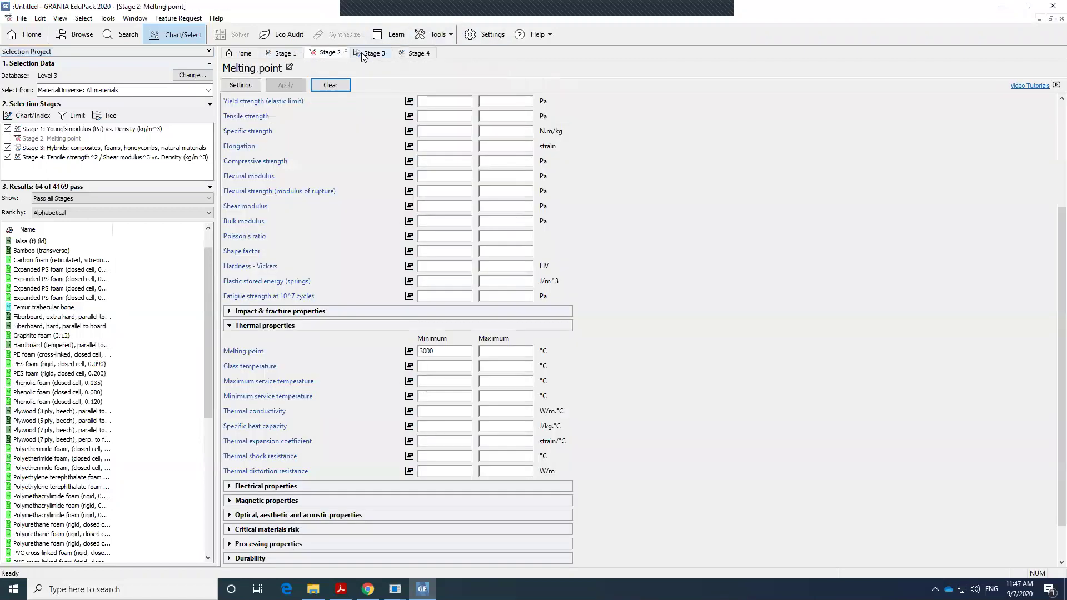
pyautogui.click(362, 54)
pyautogui.click(298, 54)
pyautogui.click(415, 54)
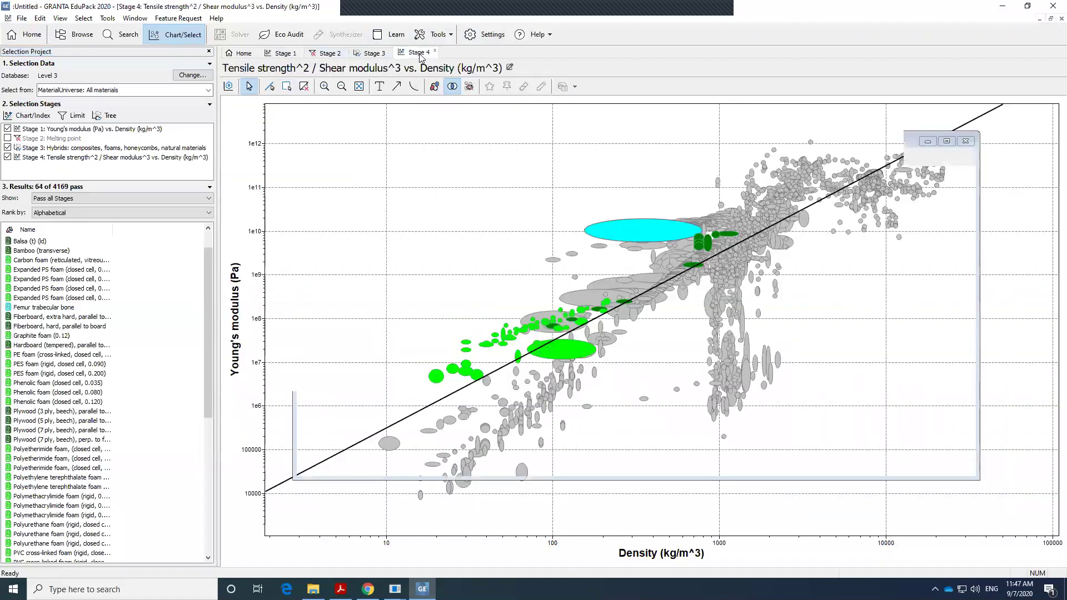
pyautogui.click(436, 53)
pyautogui.click(390, 53)
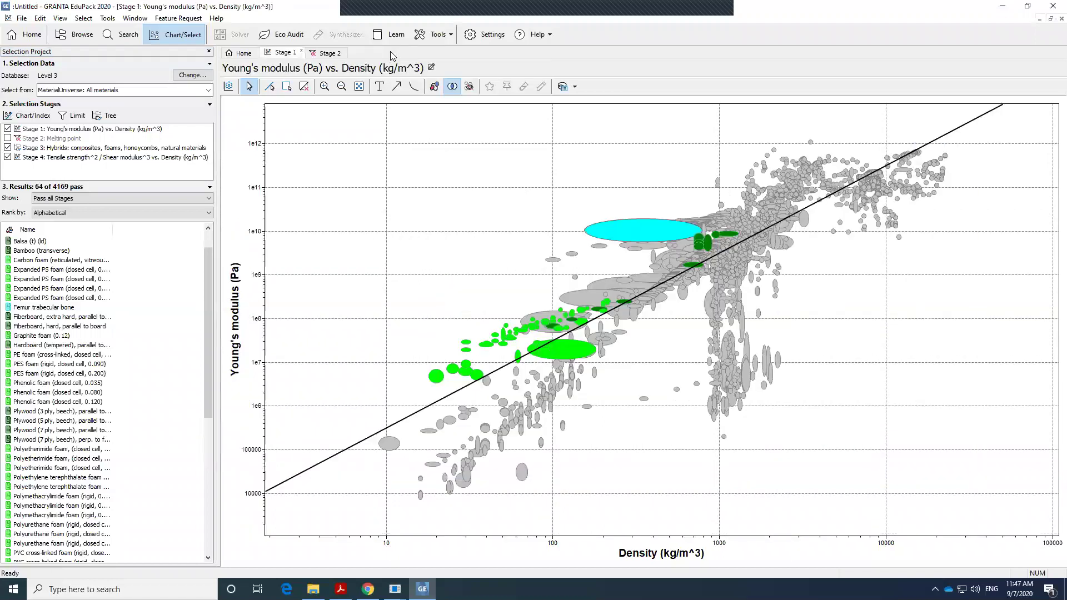
pyautogui.click(334, 54)
pyautogui.click(298, 54)
pyautogui.click(302, 52)
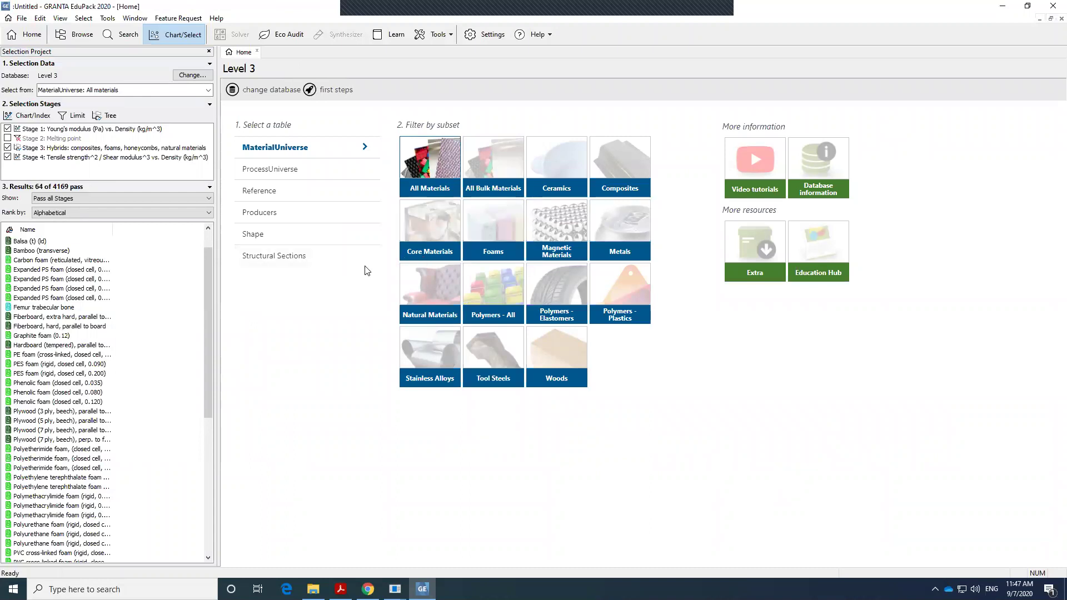
pyautogui.doubleClick(70, 158)
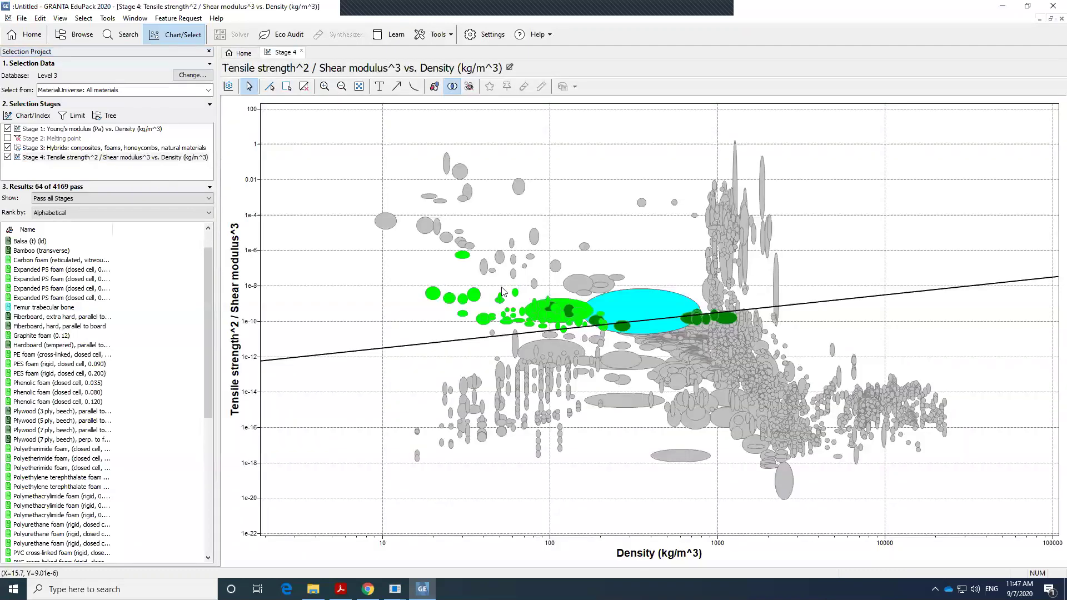